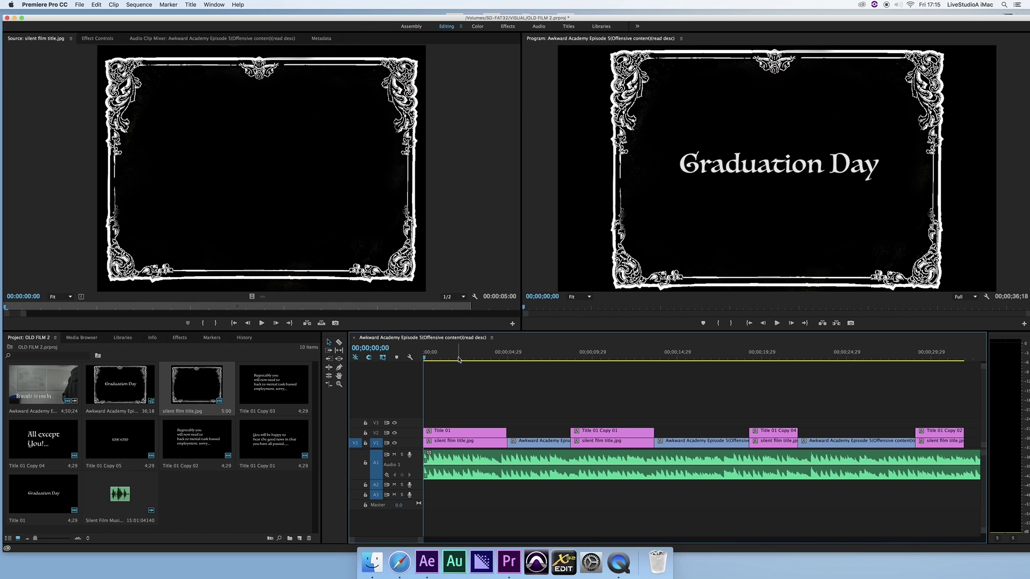
Scrub through the silent film sequence to review its title cards, footage clips and ending
left_click(457, 359)
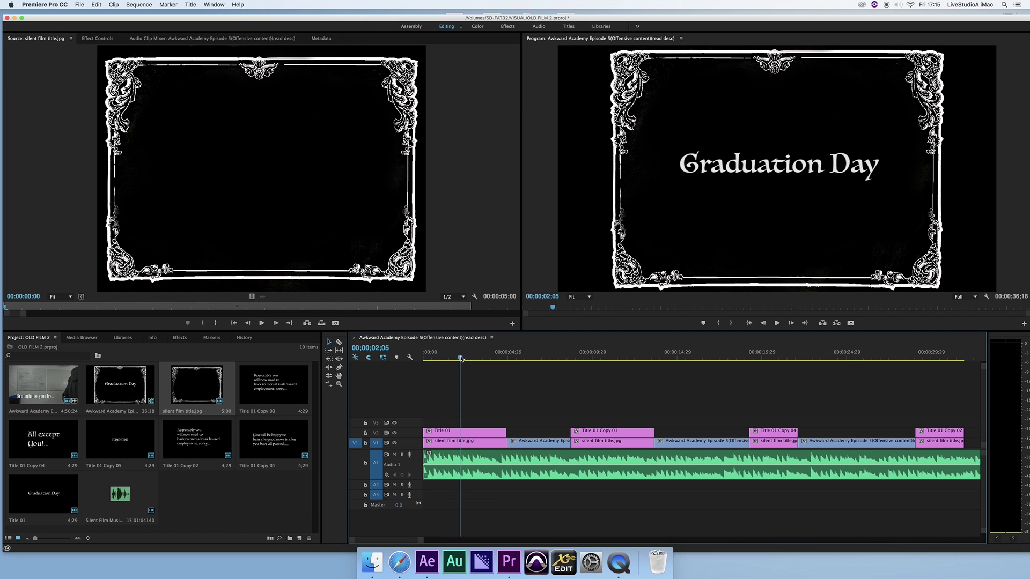
left_click_drag(460, 358, 851, 359)
left_click_drag(774, 367, 975, 385)
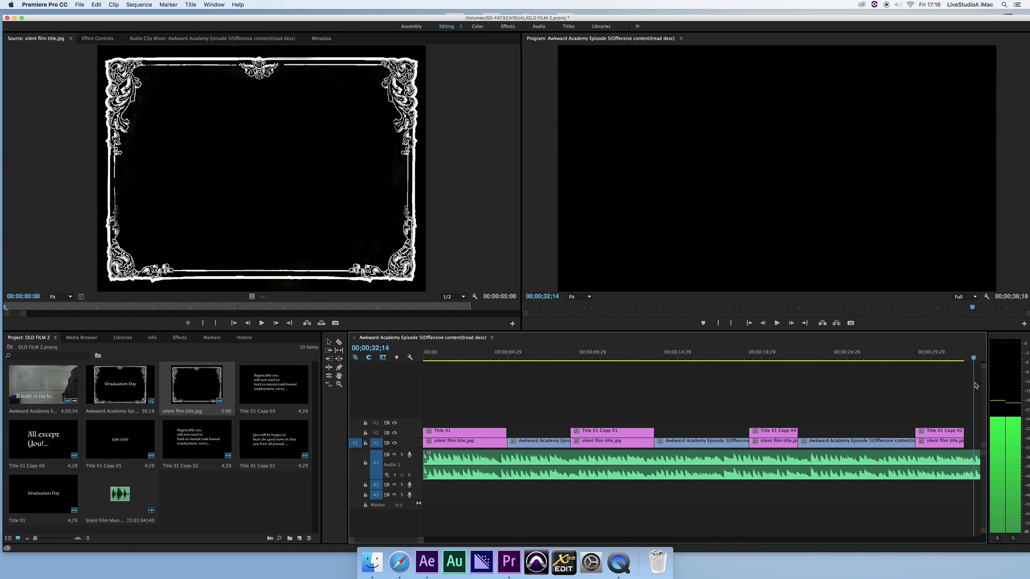
left_click(339, 342)
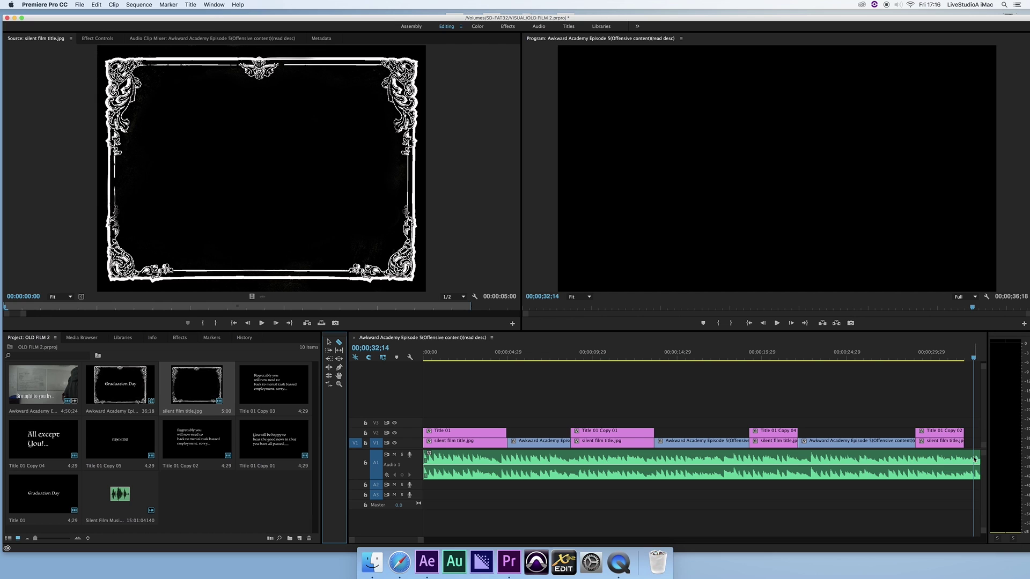
left_click_drag(381, 540, 368, 540)
left_click_drag(502, 358, 522, 360)
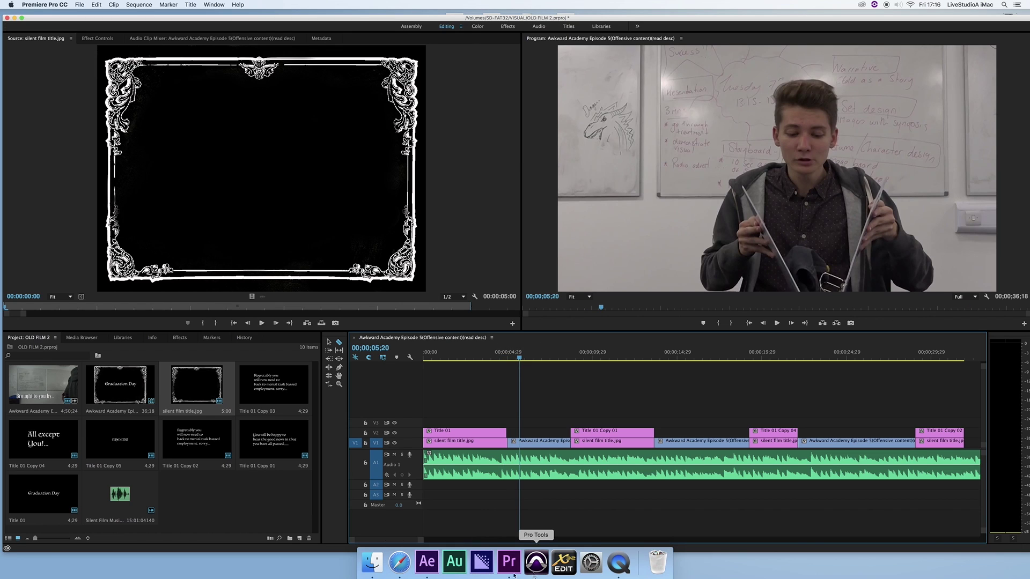
Switch to Safari and check the size filter options for the "old film slide" image search
left_click(399, 563)
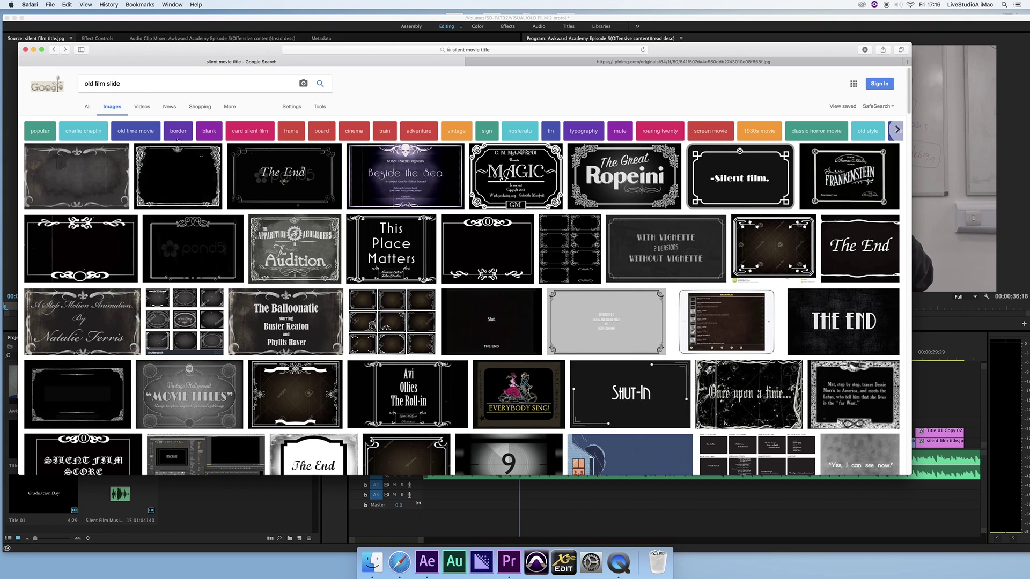
left_click(320, 107)
left_click(96, 122)
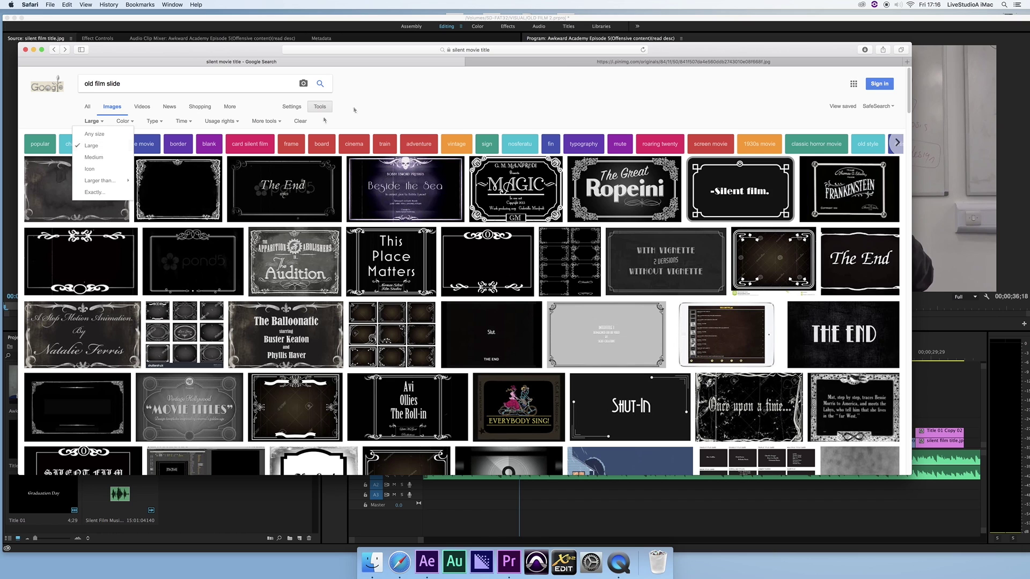
left_click(395, 108)
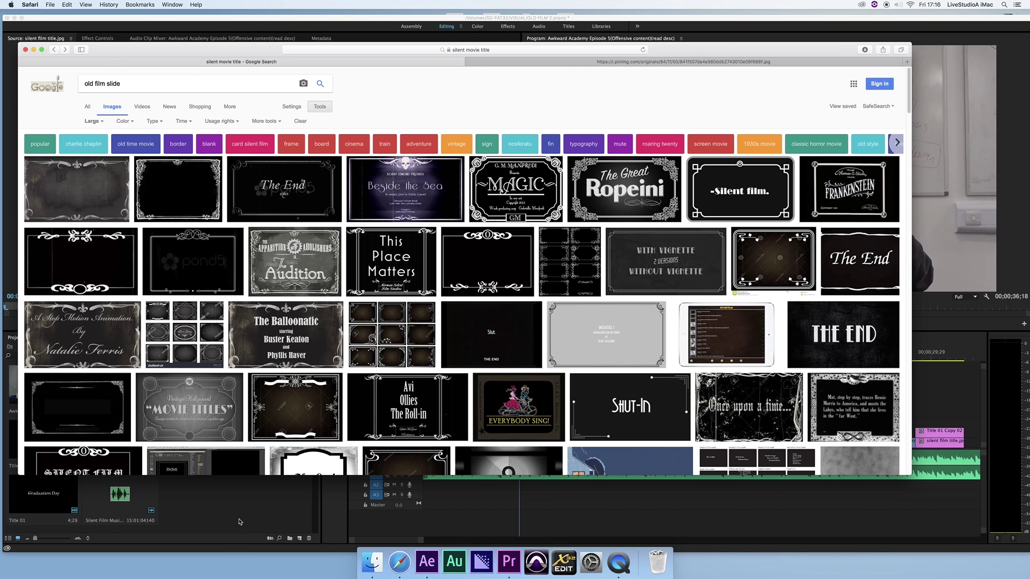
left_click(242, 544)
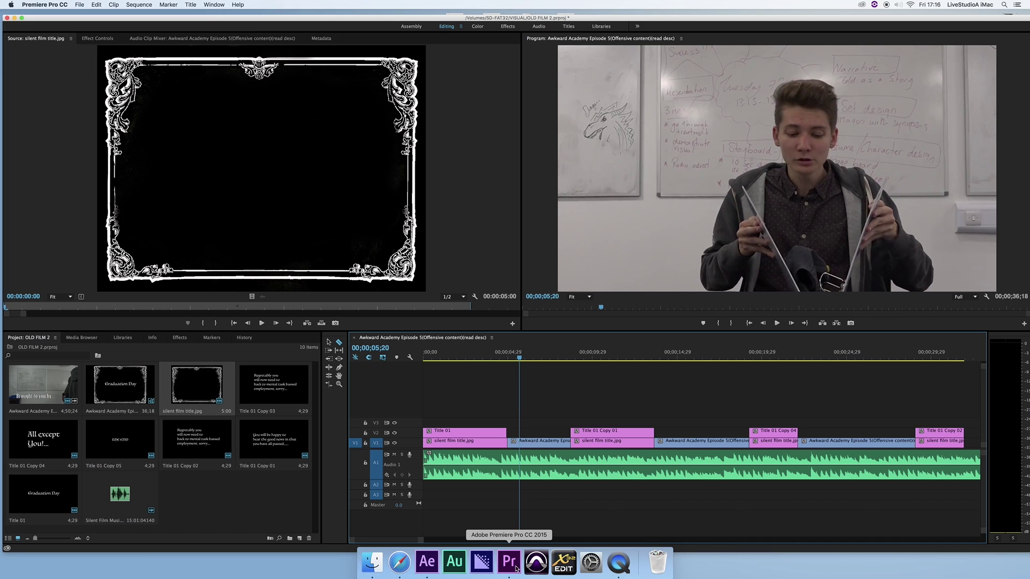
Return to Premiere Pro and scrub the sequence ahead to about 27 seconds
left_click(399, 561)
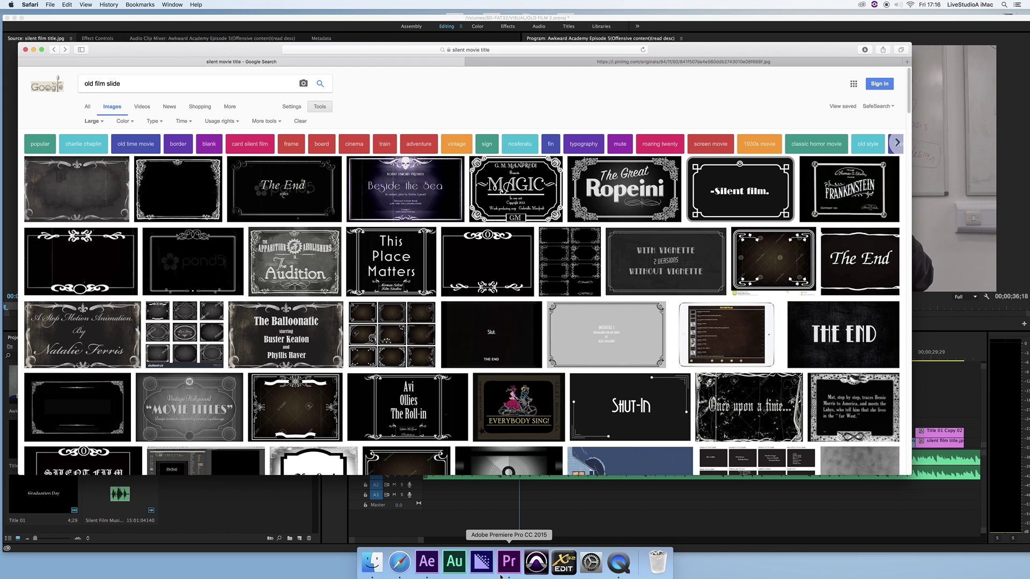
left_click(518, 569)
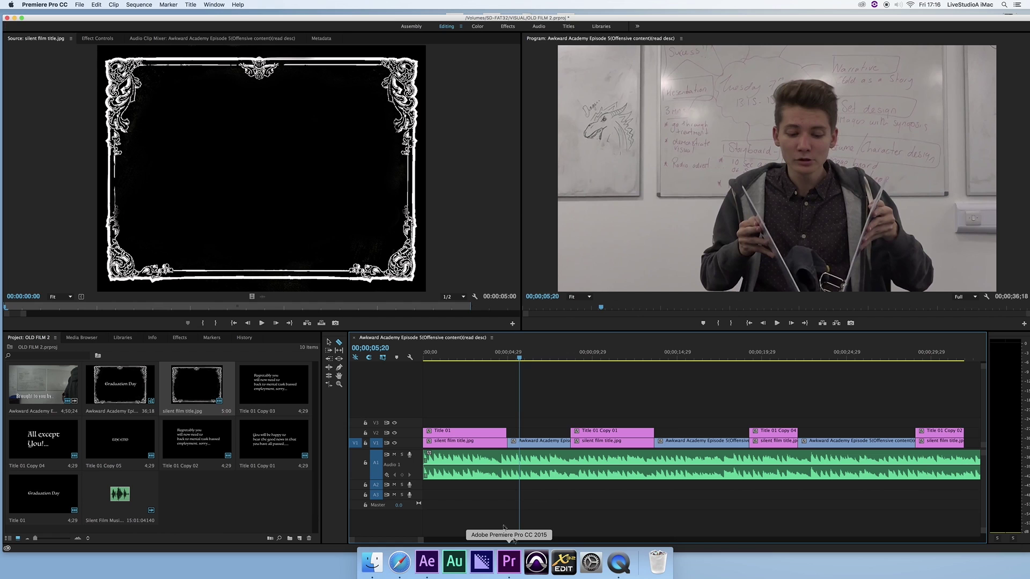
left_click_drag(484, 354, 883, 354)
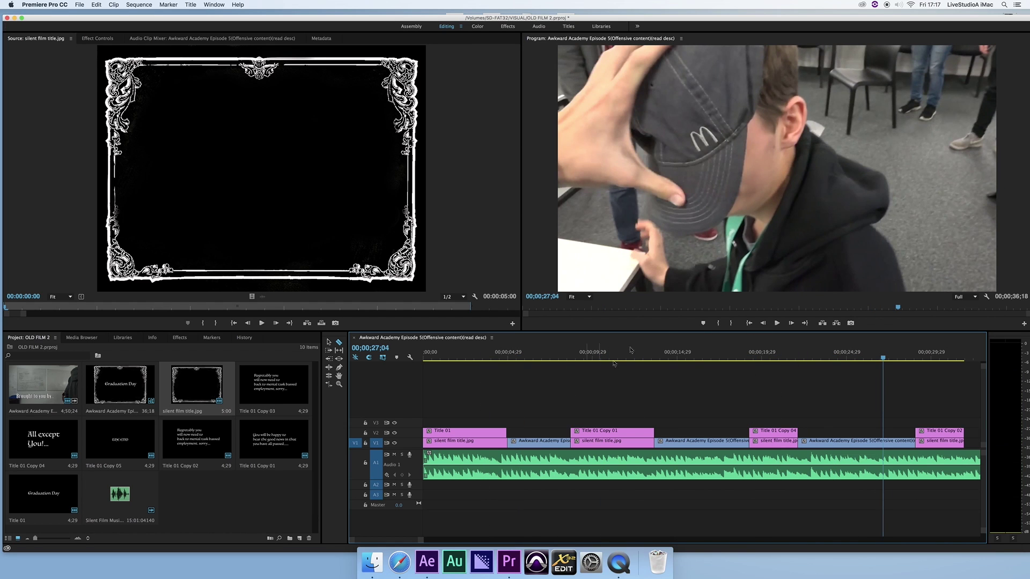
Switch to After Effects, bring its whole window into view and preview the scratched film effect in Comp 1
left_click(427, 562)
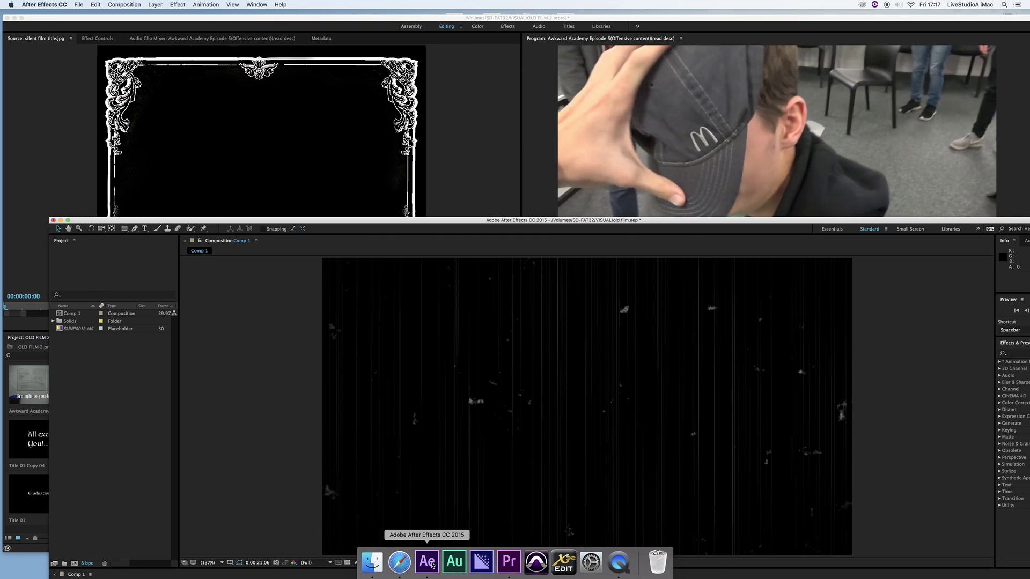
left_click_drag(324, 222, 276, 24)
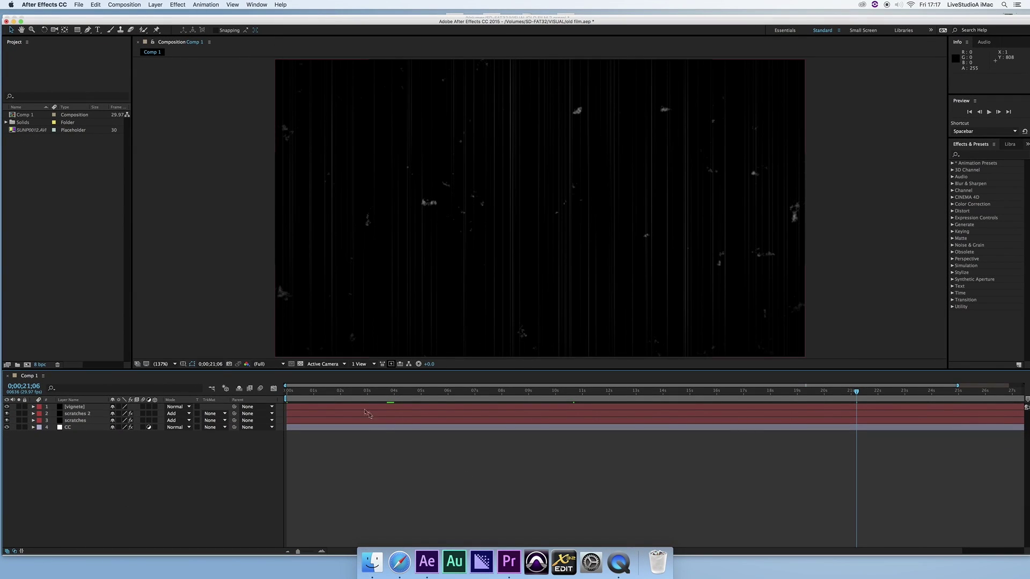
left_click_drag(367, 396, 332, 396)
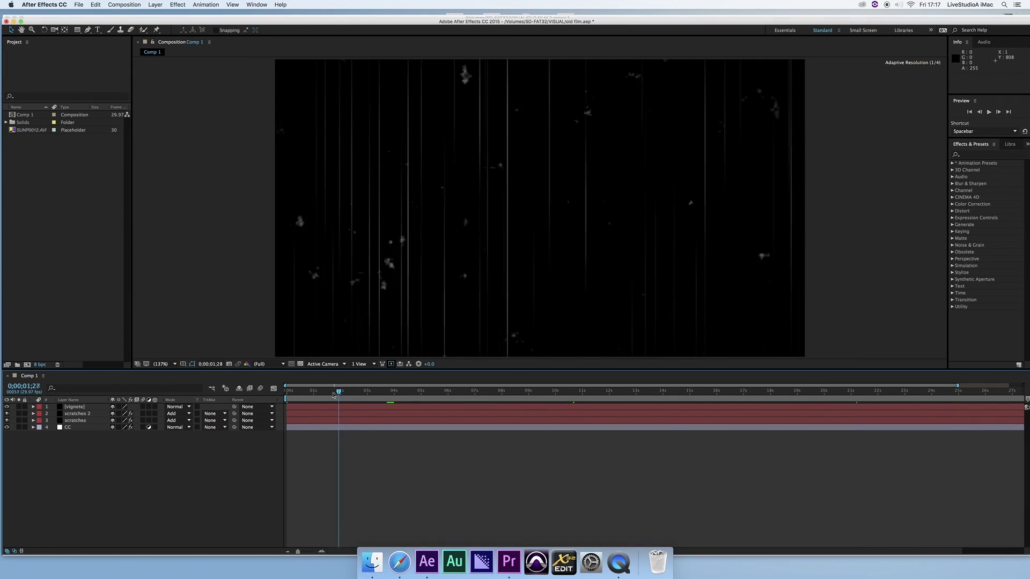
left_click(79, 5)
mouse_move(93, 81)
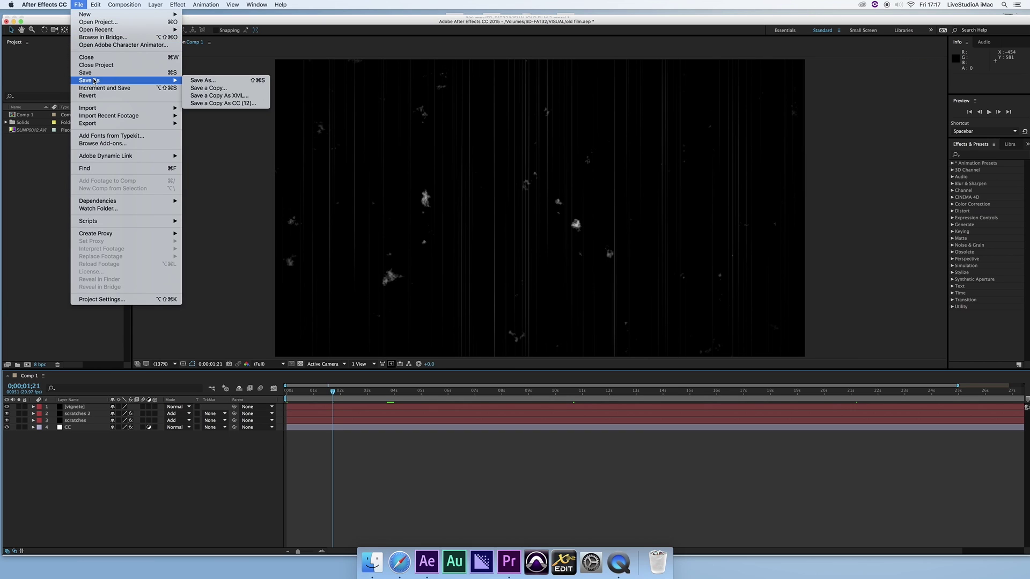
left_click(206, 82)
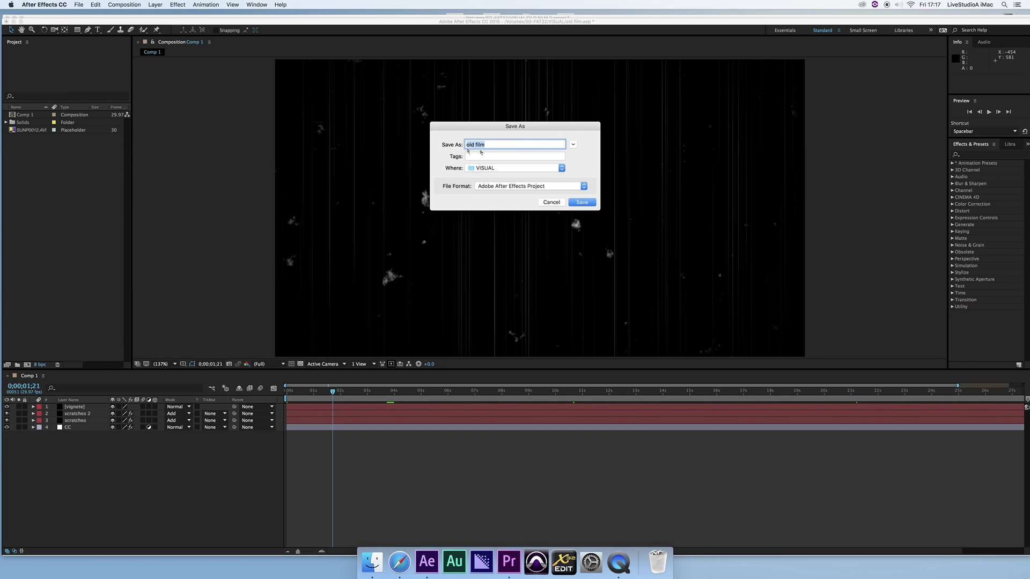
left_click(551, 202)
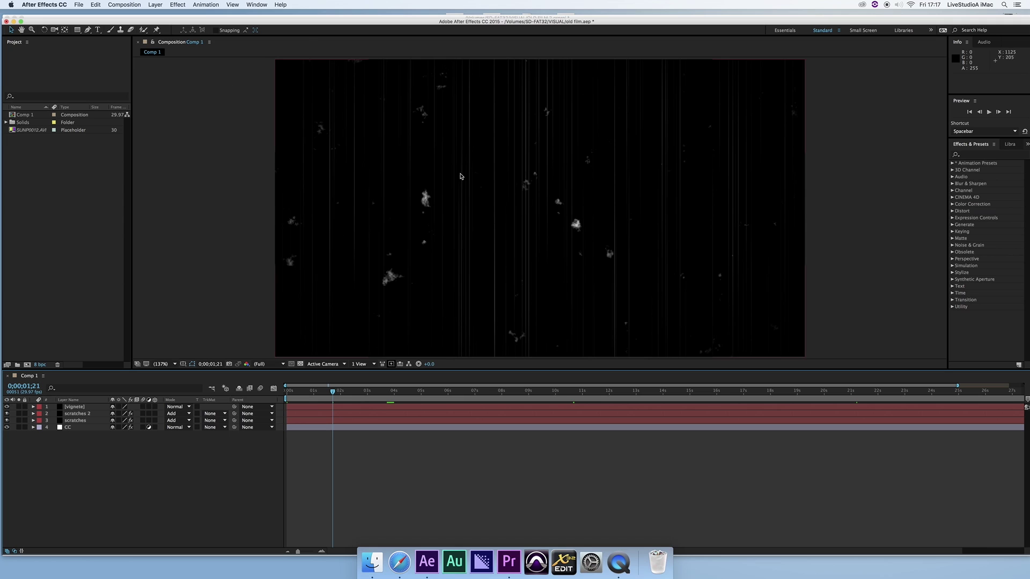
Inspect the vignette and scratches layers of Comp 1 and scrub to about 19 seconds
left_click(94, 410)
left_click(93, 414)
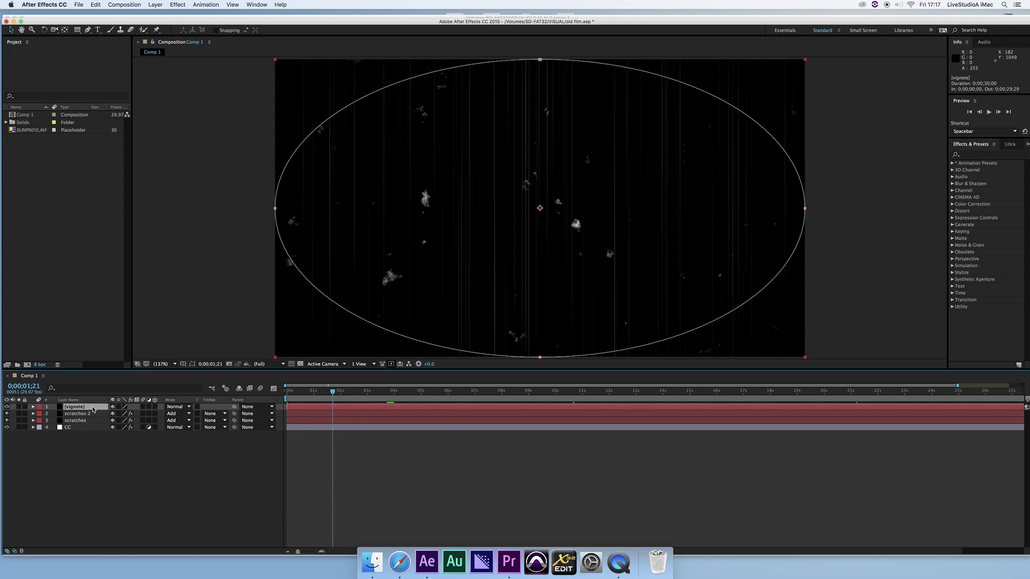
left_click(95, 420)
left_click(99, 444)
left_click_drag(332, 391, 804, 391)
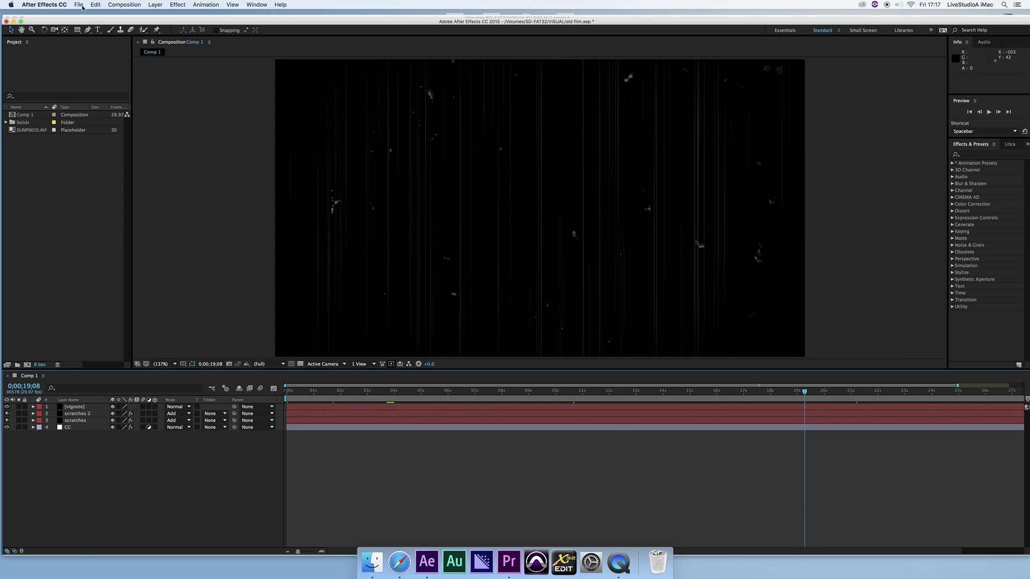
Switch to Safari and open the blank ornate silent movie title card image at full size
left_click_drag(97, 18, 83, 84)
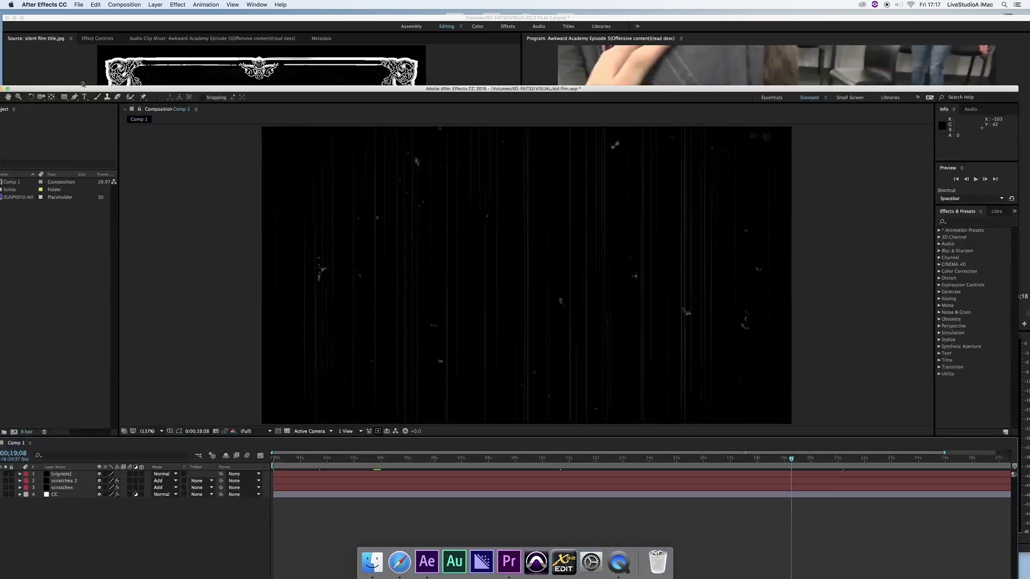
left_click(171, 22)
left_click(399, 564)
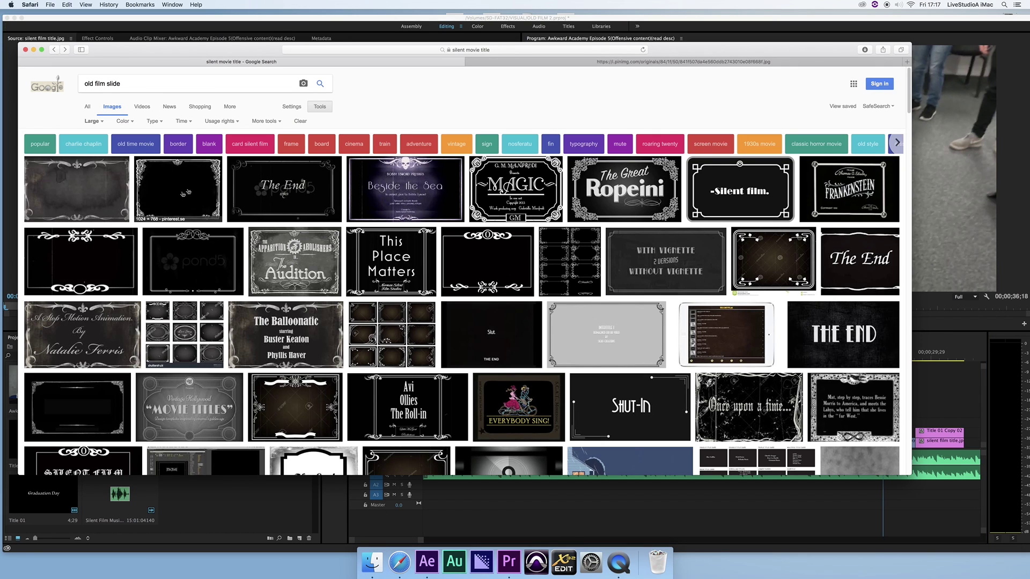
left_click(561, 64)
left_click(363, 63)
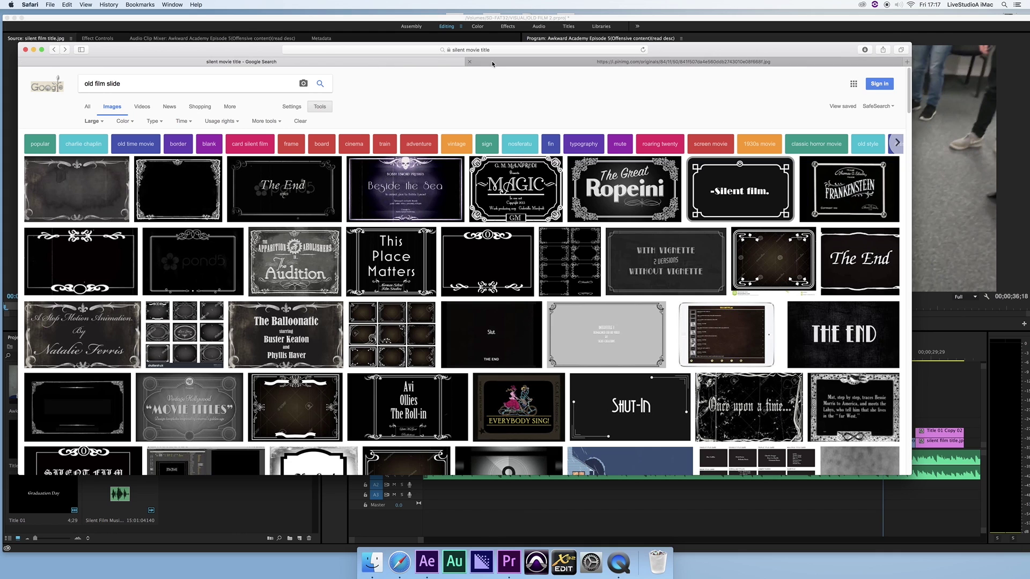
left_click(210, 194)
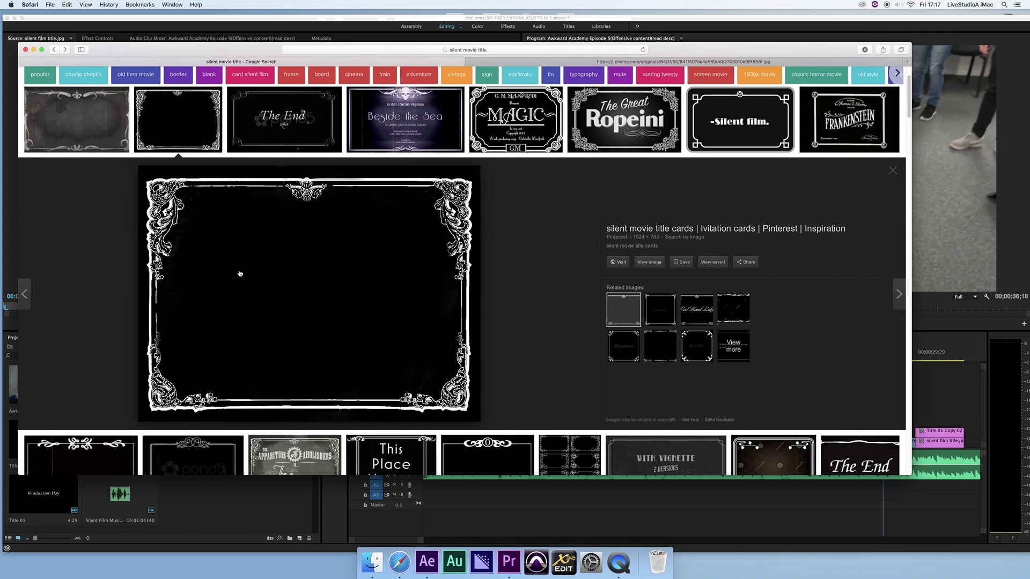
left_click(649, 262)
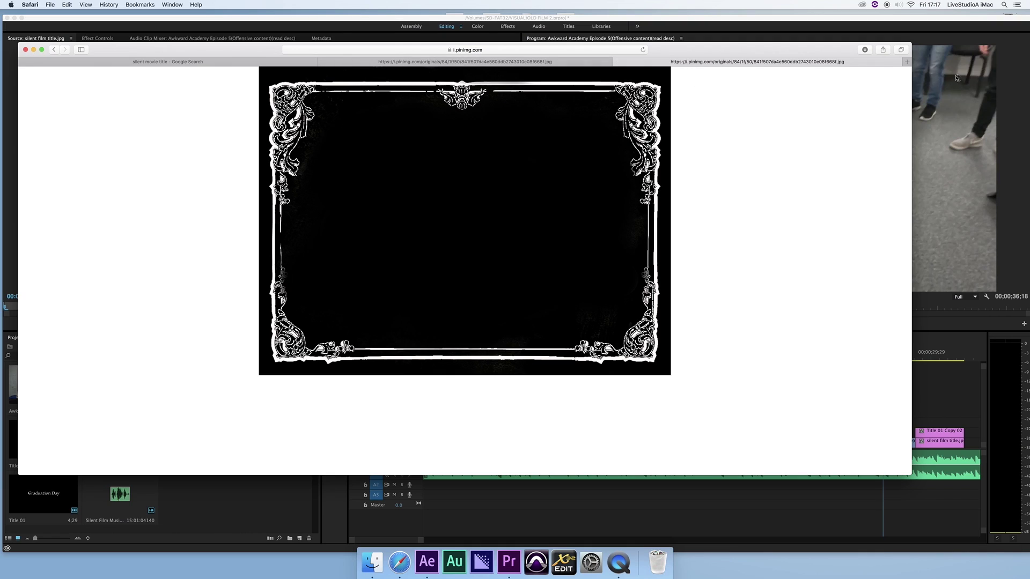
Go back to Premiere Pro and scrub the sequence back to about 6 seconds
left_click_drag(694, 54, 716, 98)
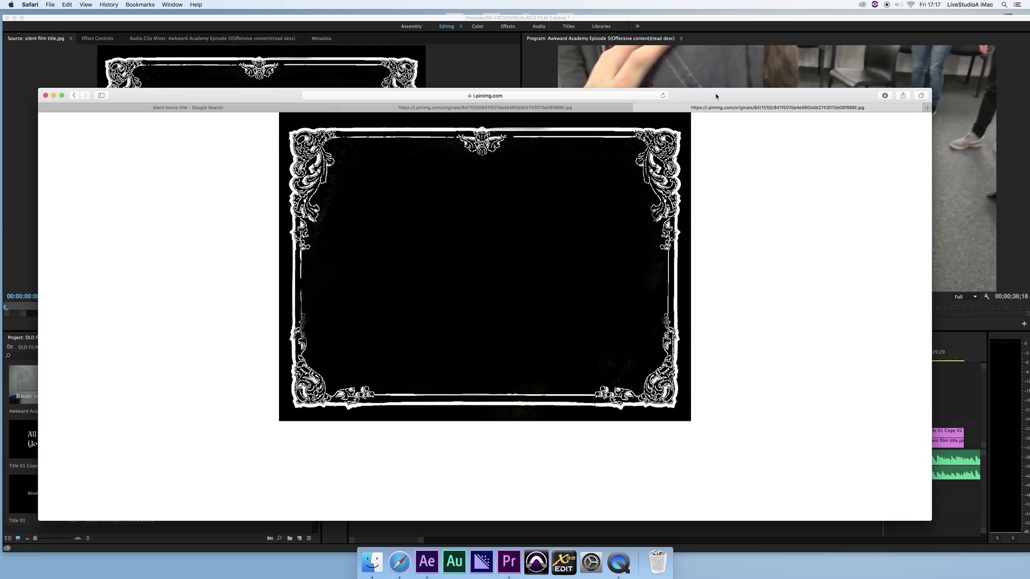
left_click(664, 22)
left_click_drag(663, 22, 668, 17)
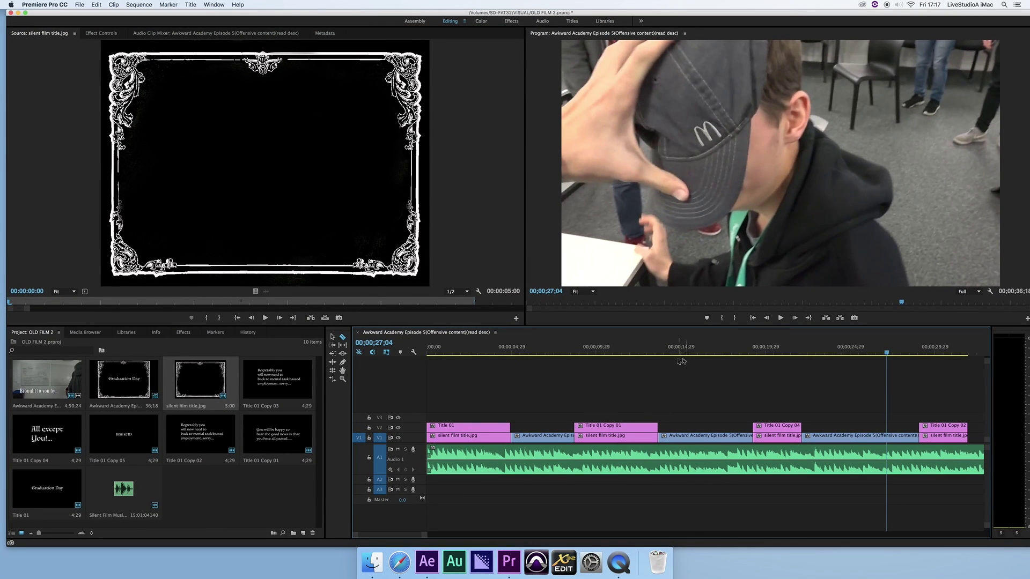
left_click_drag(548, 354, 529, 380)
Place silent film title.jpg on track V2 beyond the last clip and move the playhead onto it
left_click(188, 503)
double_click(198, 394)
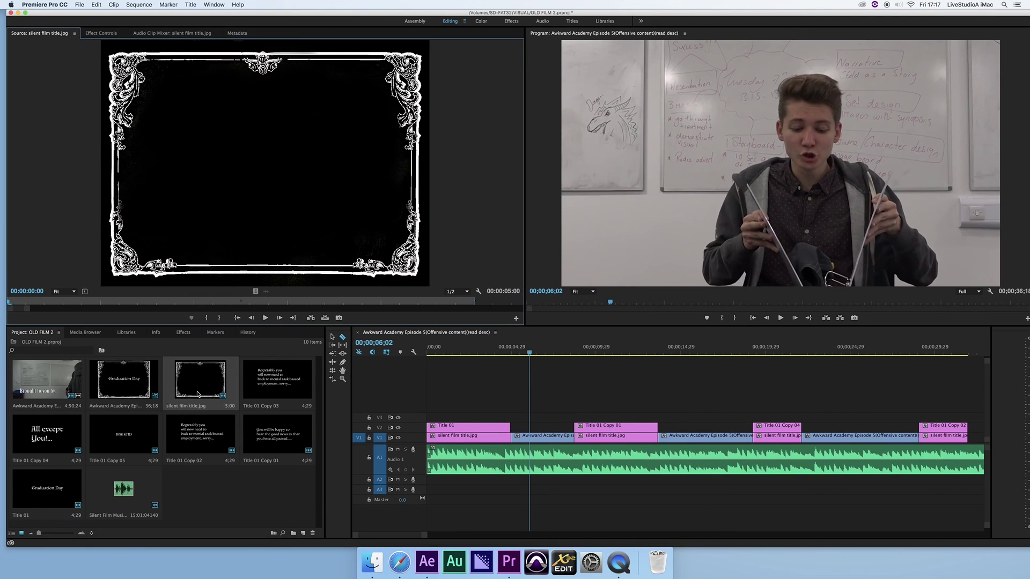
left_click_drag(194, 391, 909, 432)
left_click(931, 355)
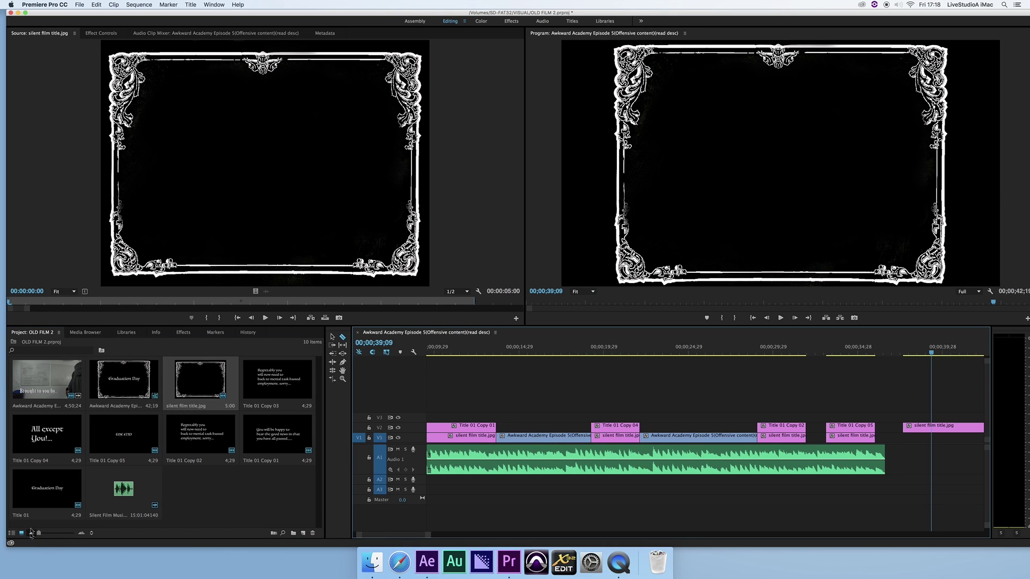
Create a new default still title named Title 02 and reposition its editing window
left_click(131, 4)
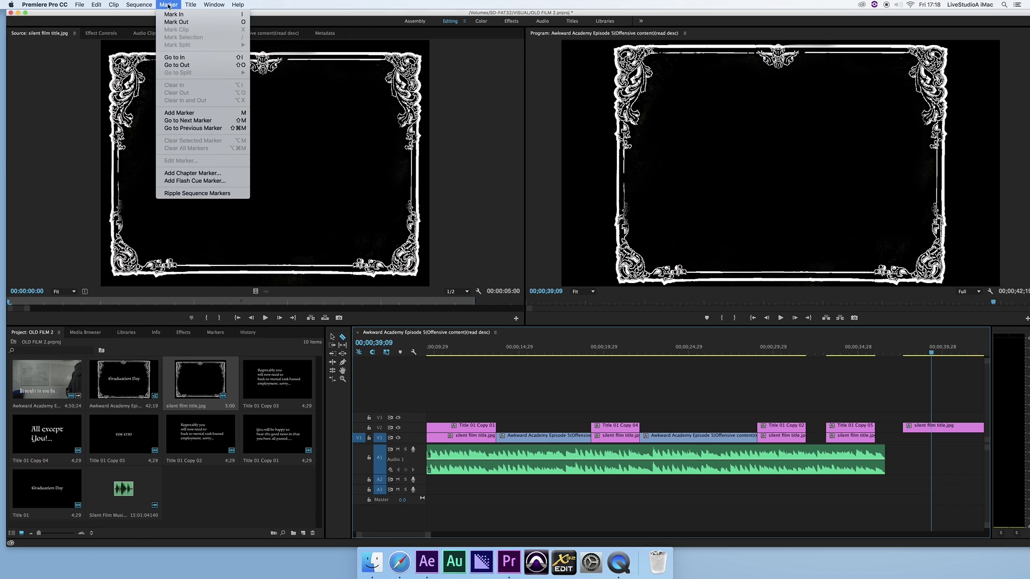
mouse_move(190, 4)
mouse_move(193, 26)
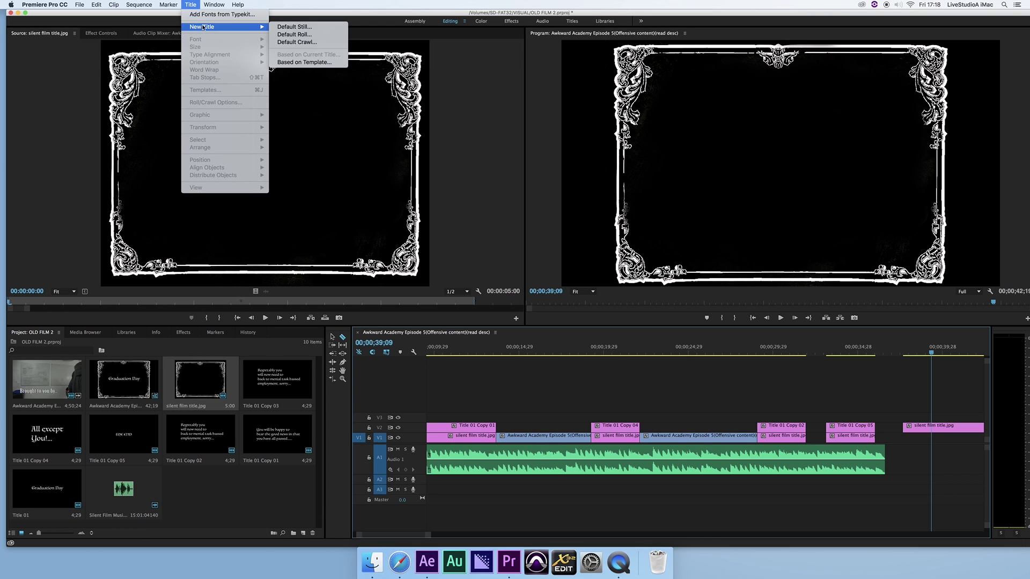
left_click(290, 28)
left_click(572, 318)
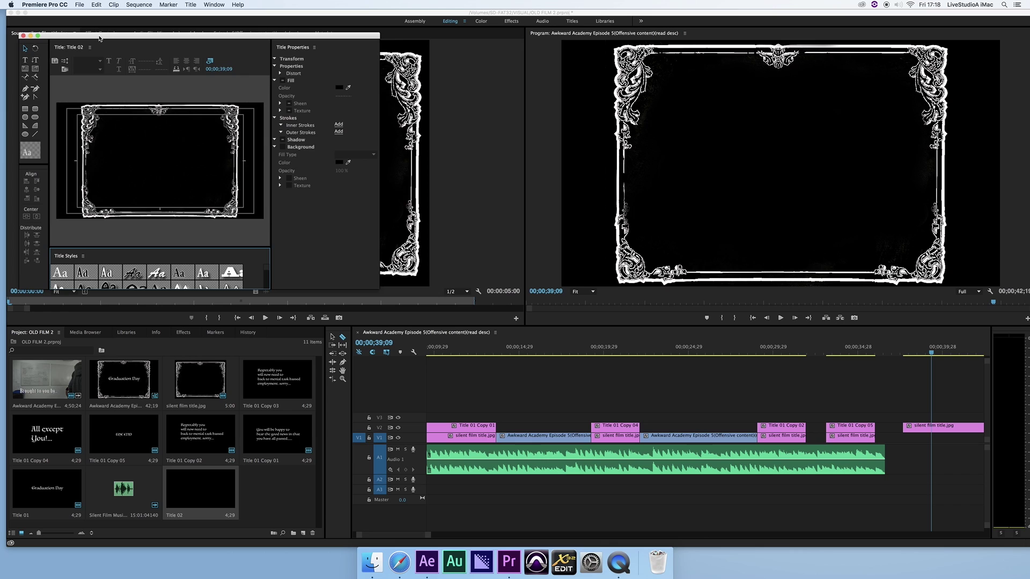
left_click_drag(99, 38, 153, 36)
With the playhead on the blank frame card, add the text "Once upon time" inside the frame in the new title
left_click_drag(807, 352, 811, 359)
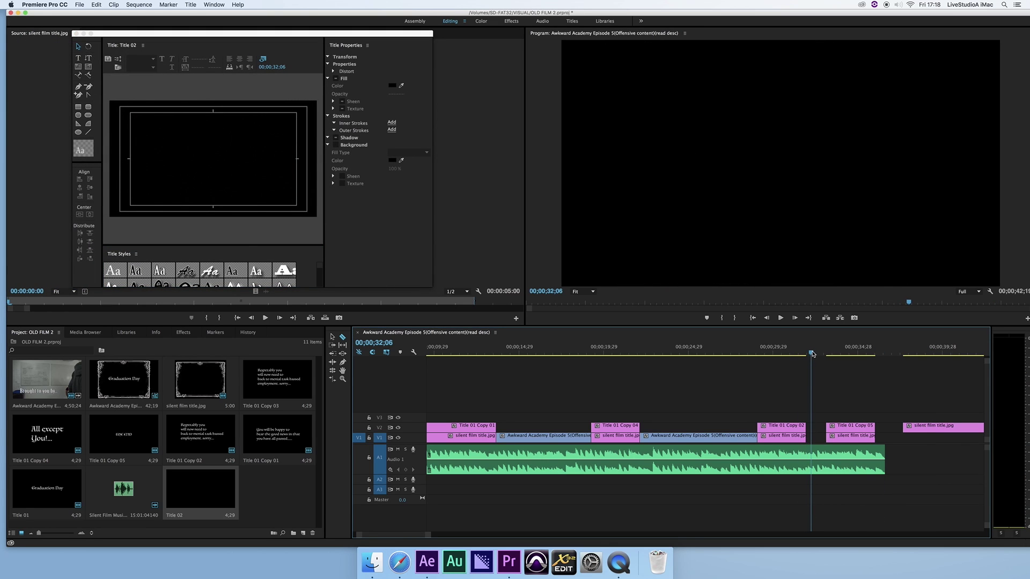
key("Right")
left_click_drag(915, 352, 940, 353)
left_click(78, 57)
left_click(160, 133)
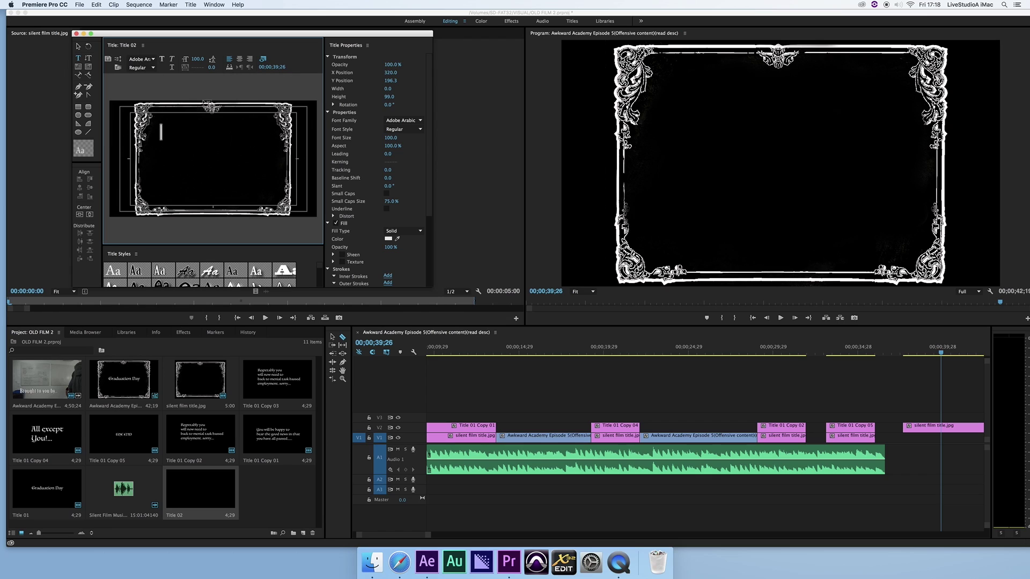
type("Once upon")
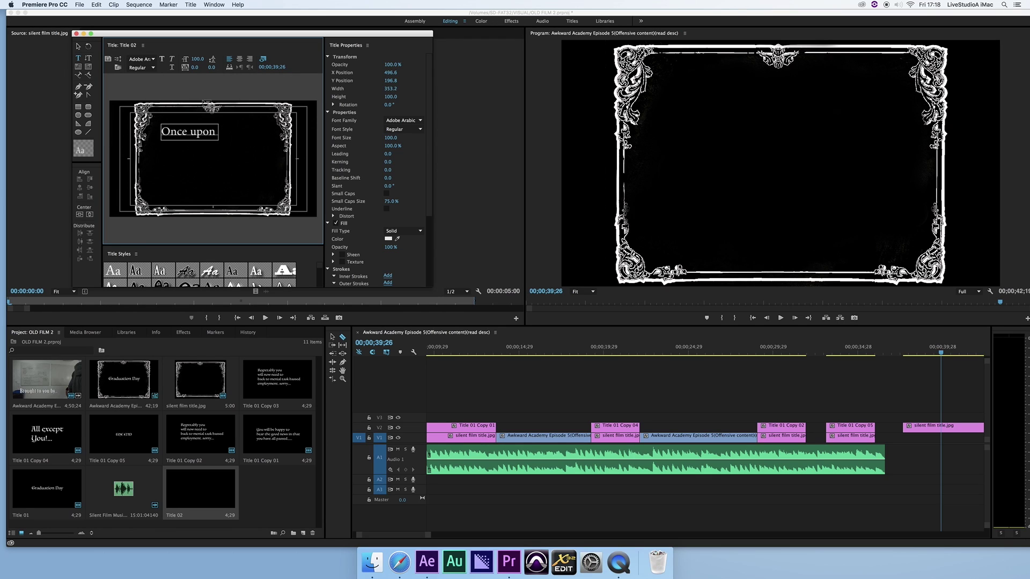
type(" time")
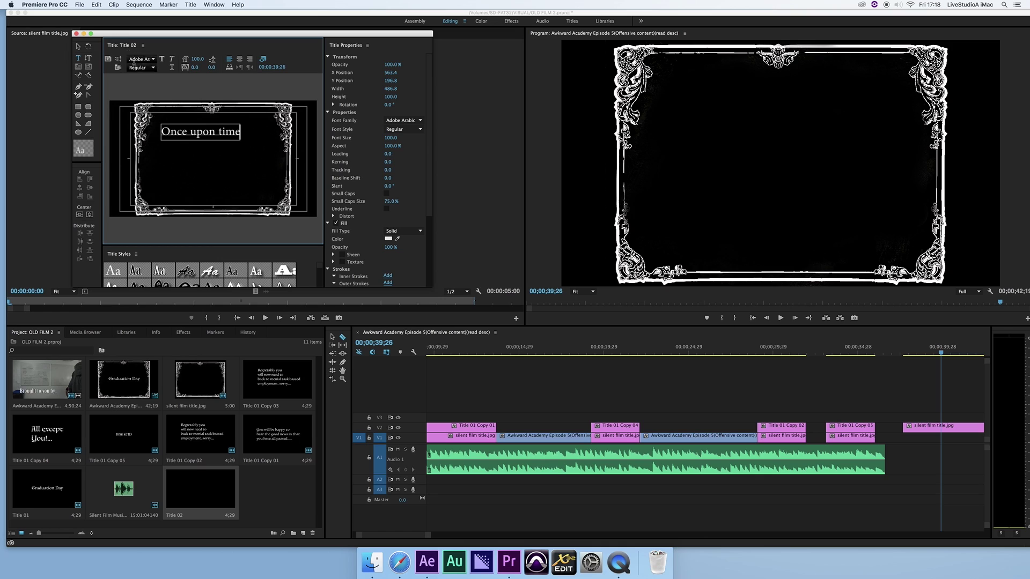
Append "..." to the "Once upon time" title text, save the project, and bring up the fonts available for the selected text
type("...")
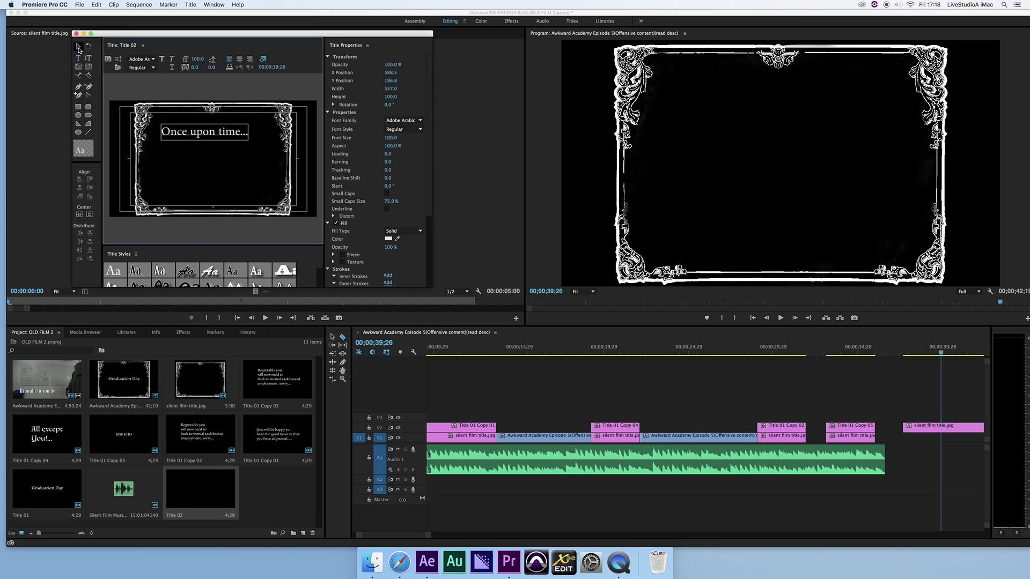
key("super+s")
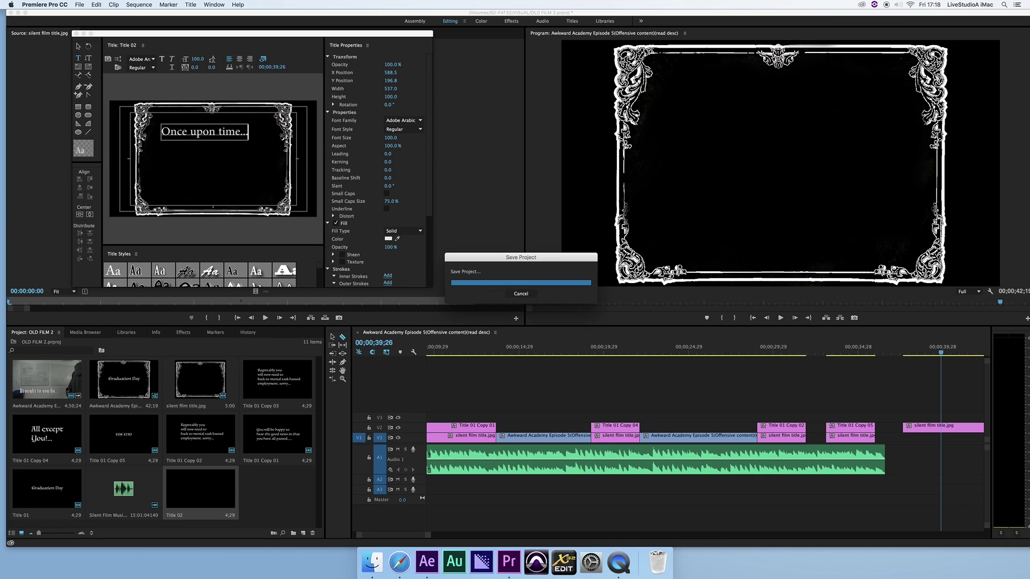
left_click_drag(159, 132, 256, 140)
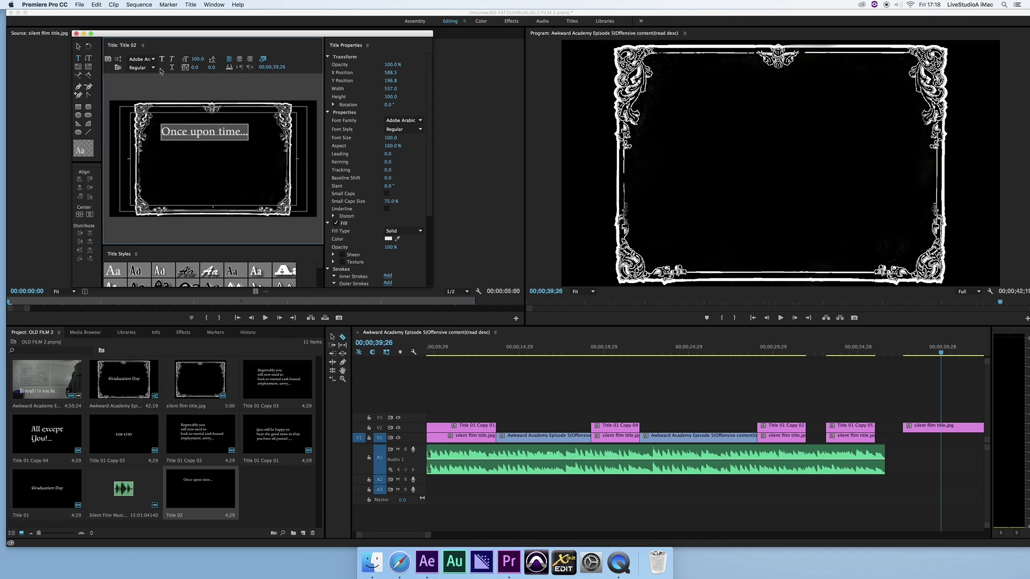
left_click(141, 59)
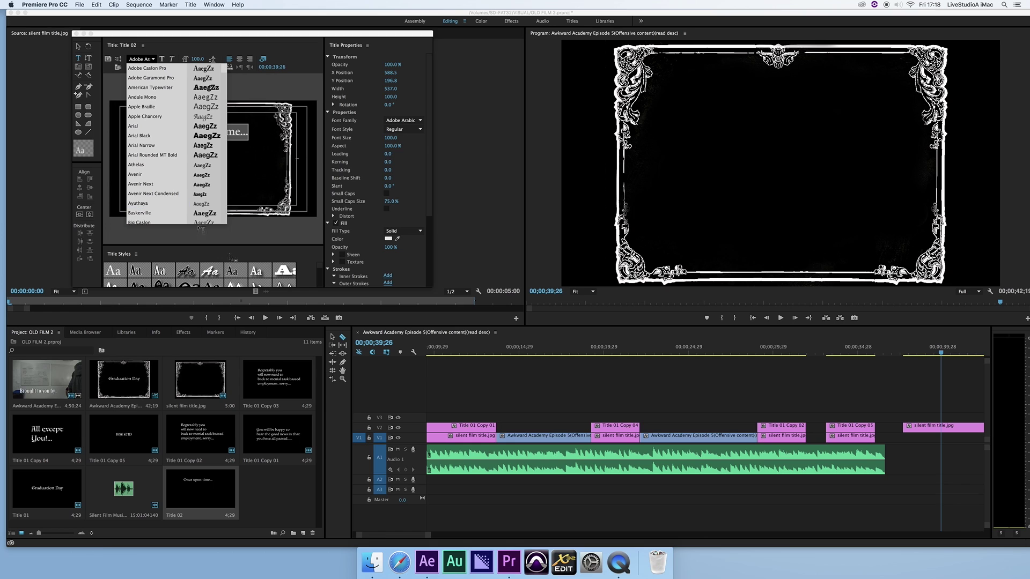
Switch to Safari, search the web for "da font" in a new tab, and open the DaFont website
left_click(398, 573)
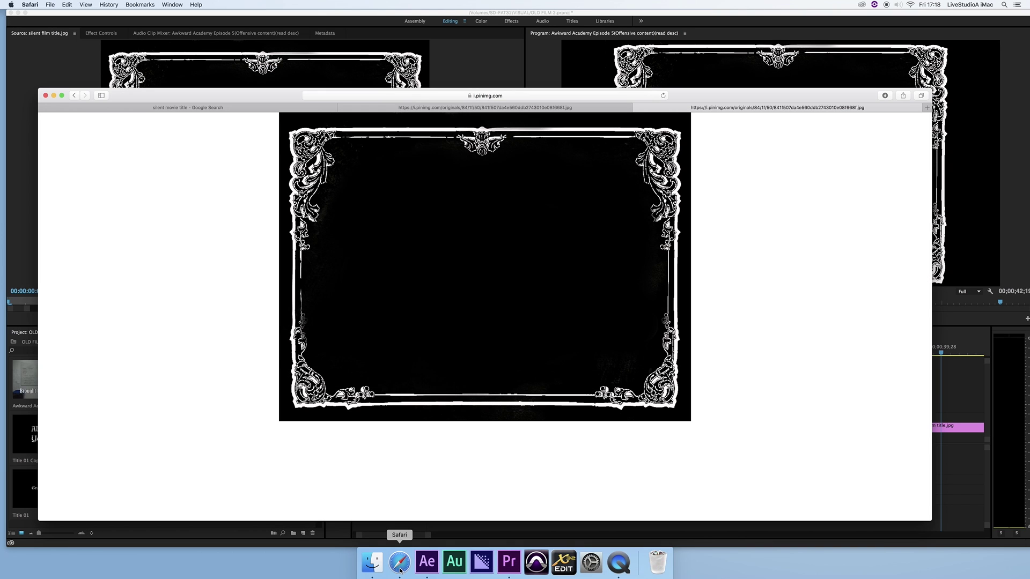
key("super+t")
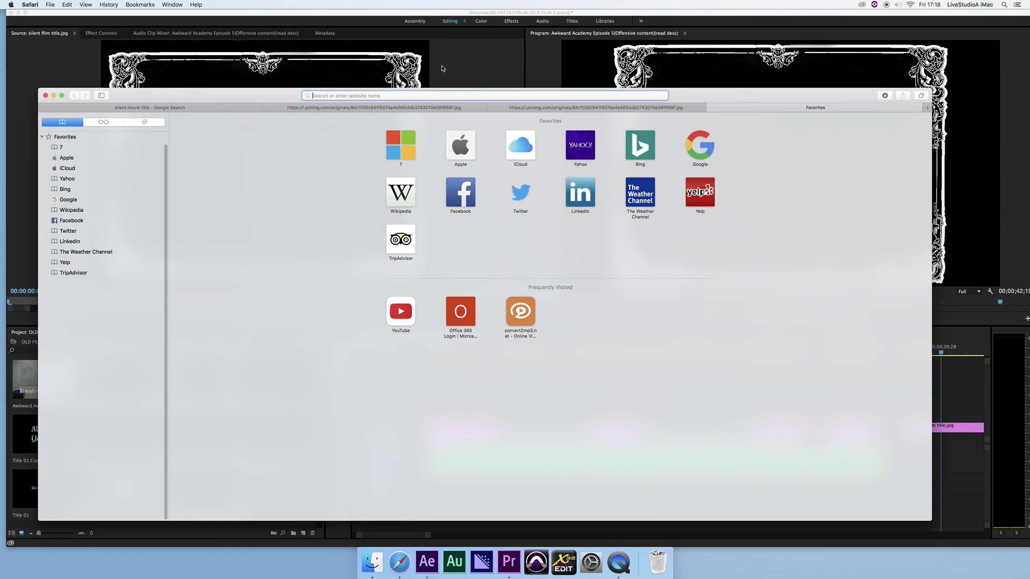
type("da font")
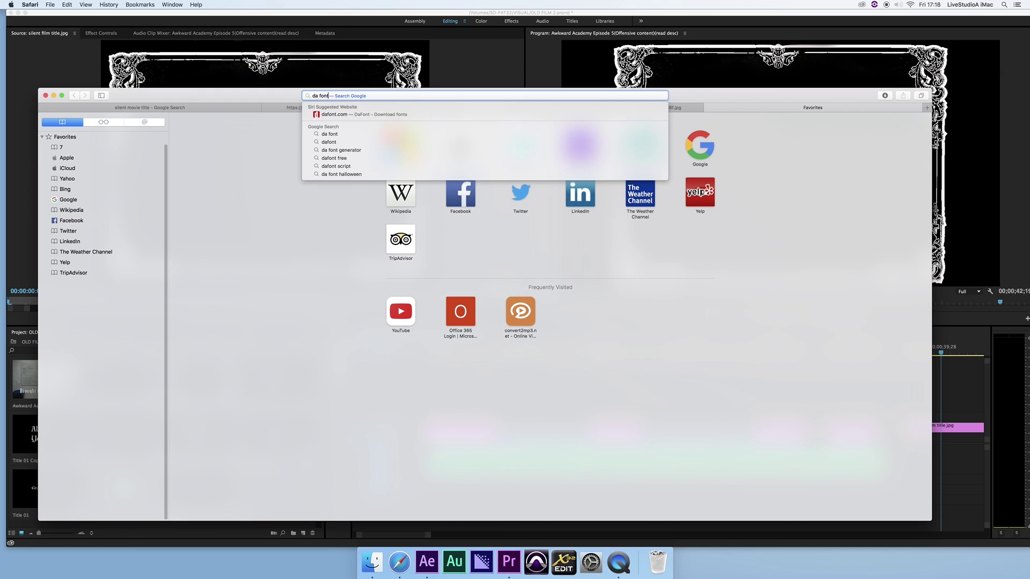
key("Return")
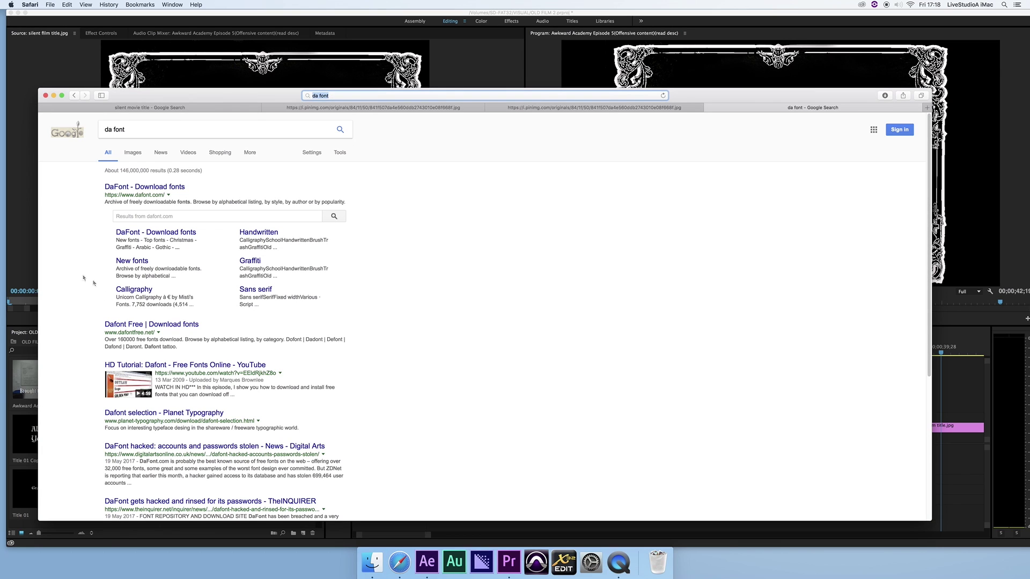
left_click(160, 187)
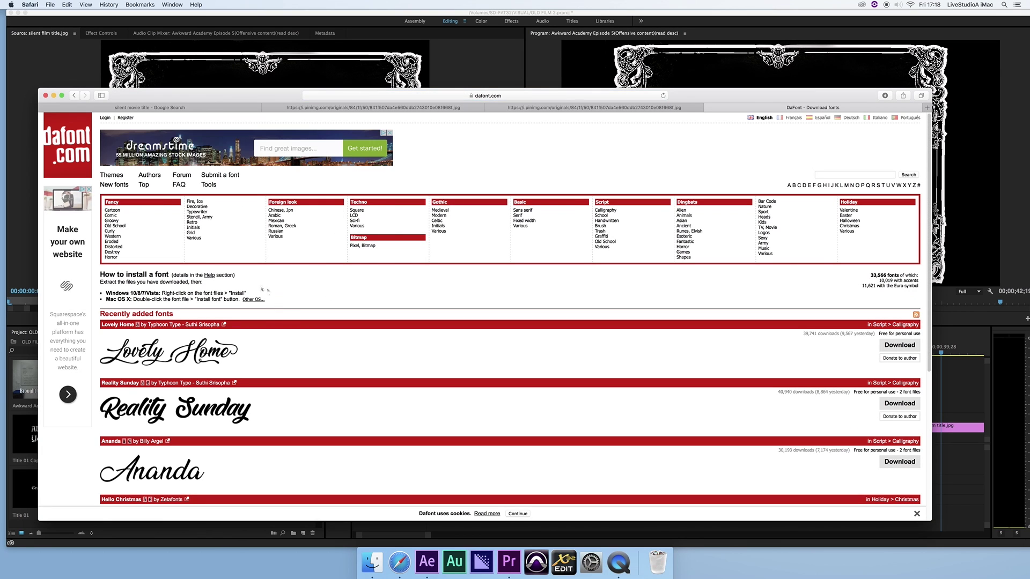
Search DaFont for "old film" fonts
left_click(824, 175)
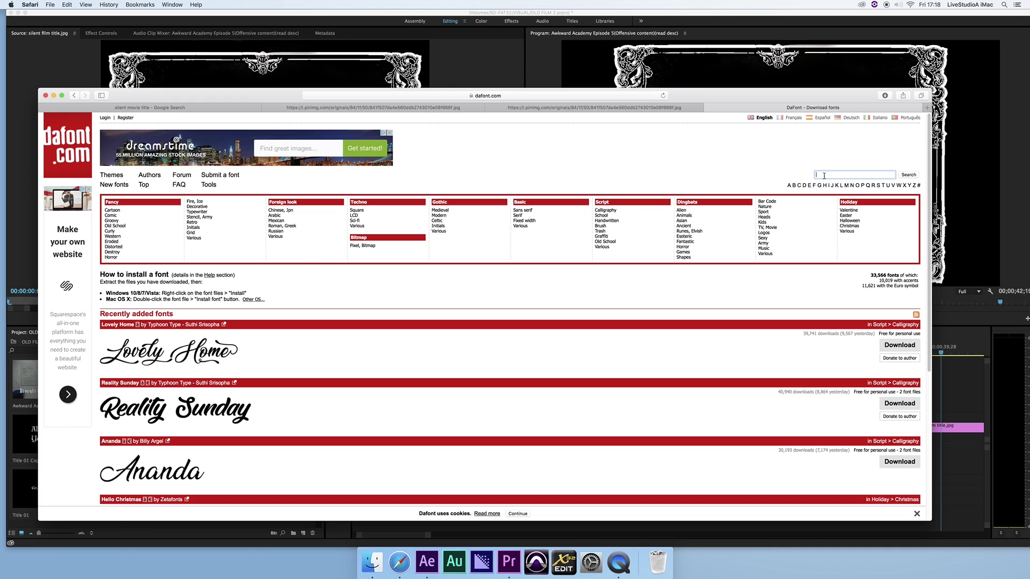
type("old film")
key("Return")
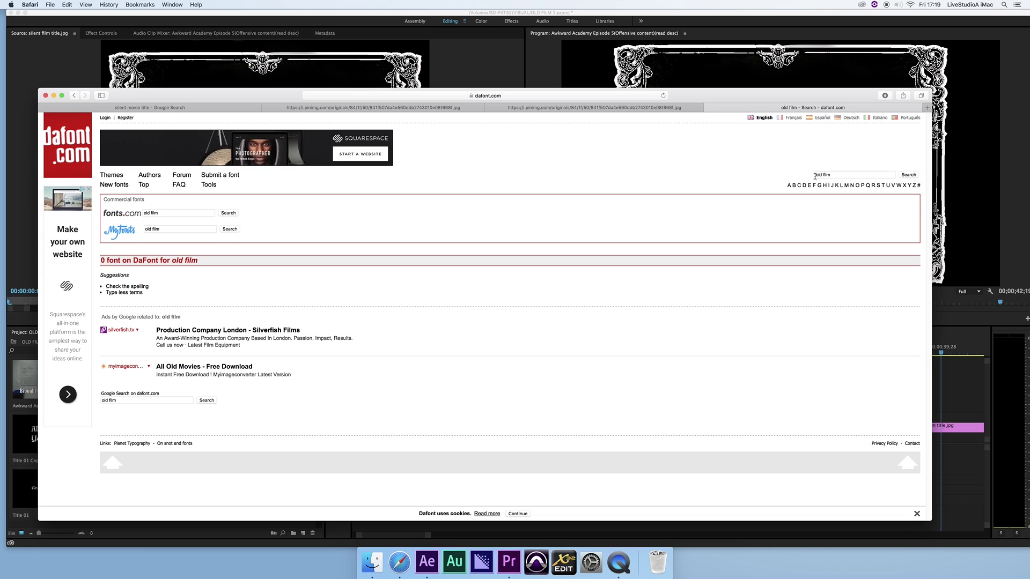
Replace the DaFont search term with "old style" and run the search
left_click(841, 174)
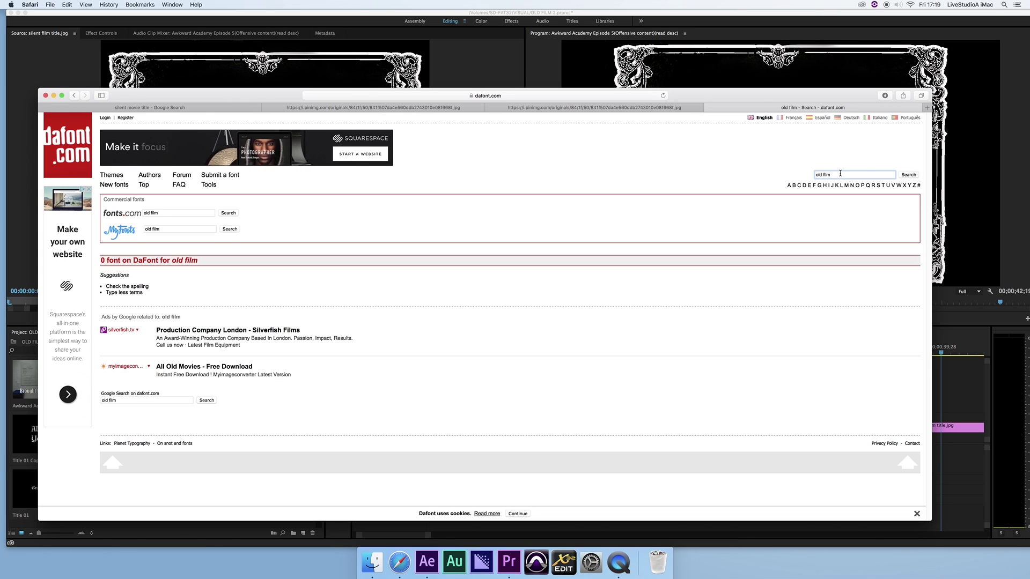
key("BackSpace")
key("BackSpace")
key("BackSpace")
key("BackSpace")
key("BackSpace")
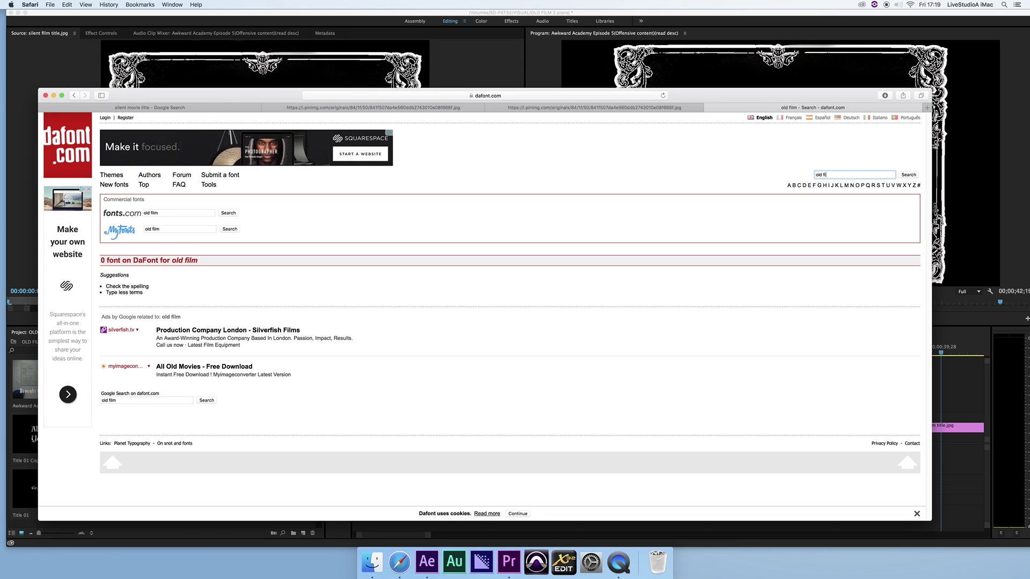
type("sty")
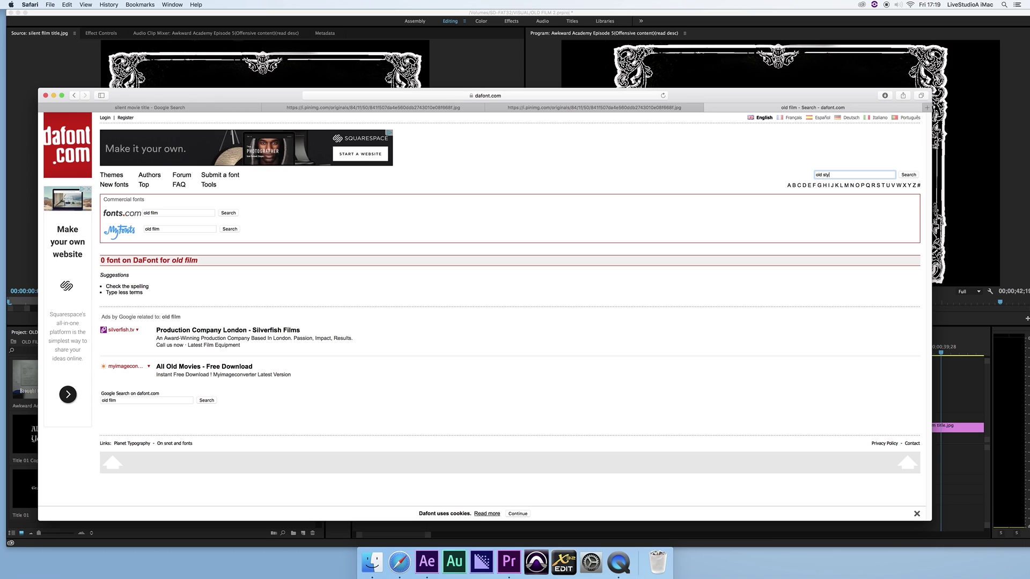
type("le")
key("Return")
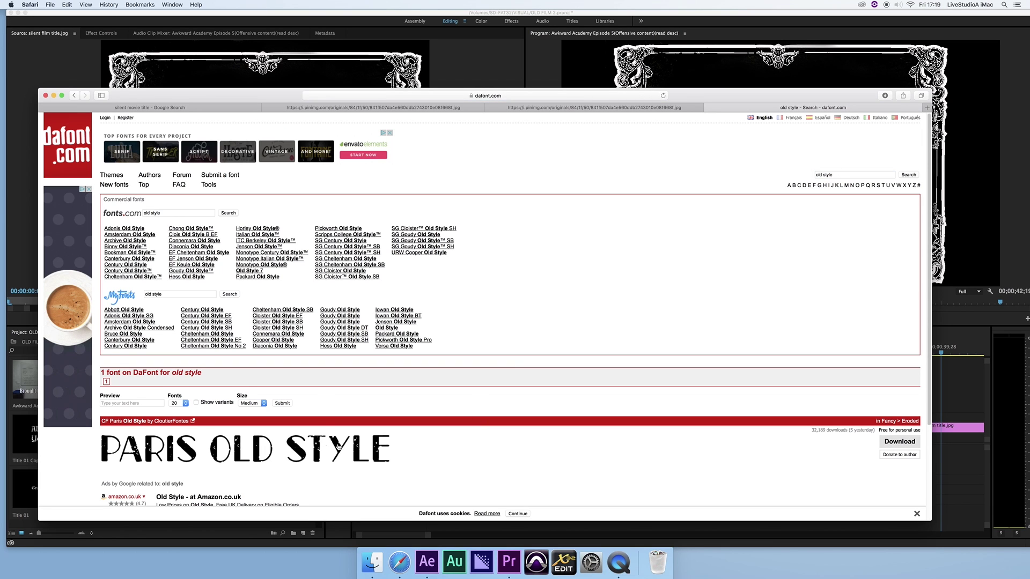
Download the CF Paris Old Style font from DaFont and install it through Font Book
left_click(895, 445)
scroll(852, 471, "down", 3)
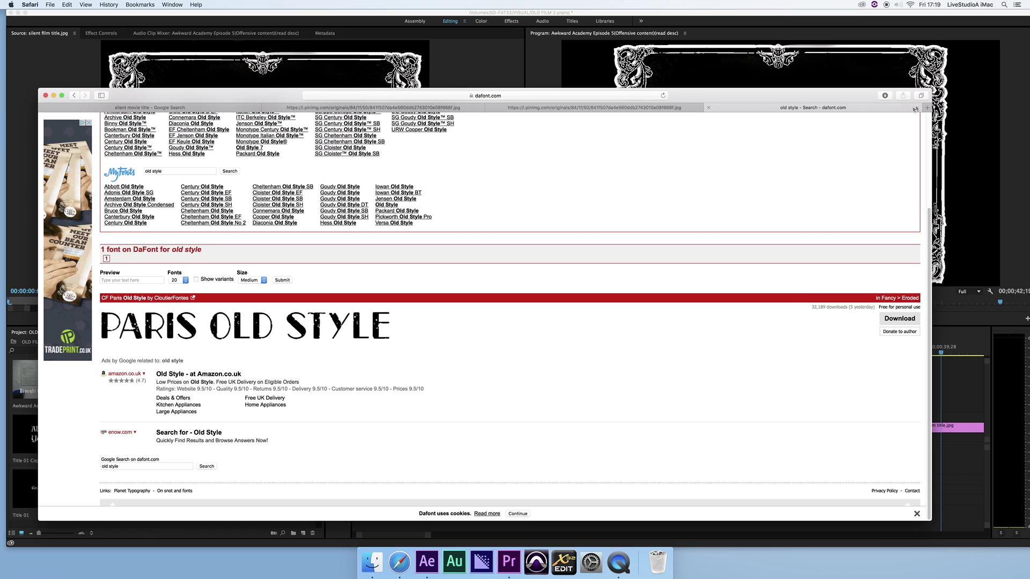
left_click(913, 97)
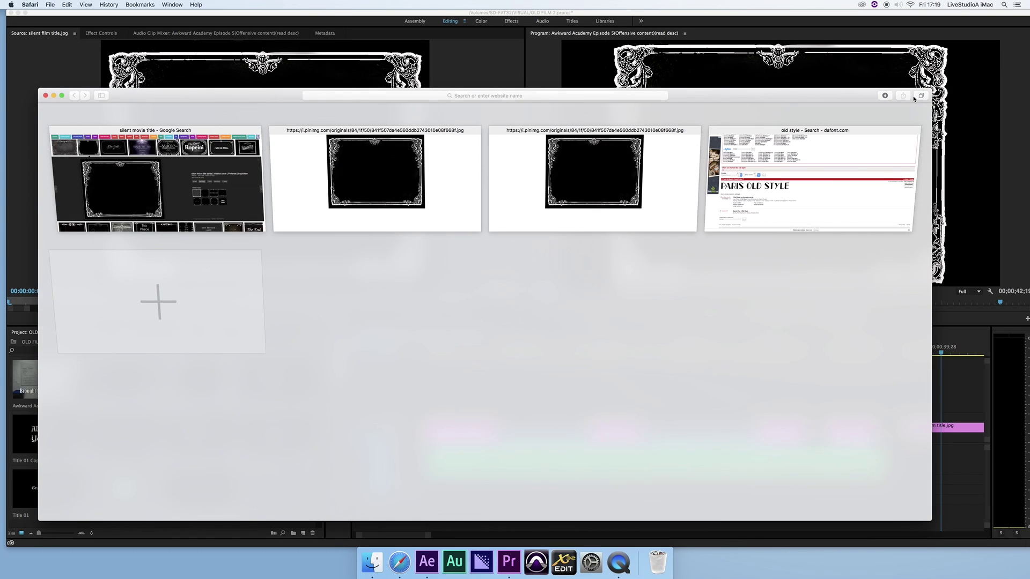
left_click(914, 98)
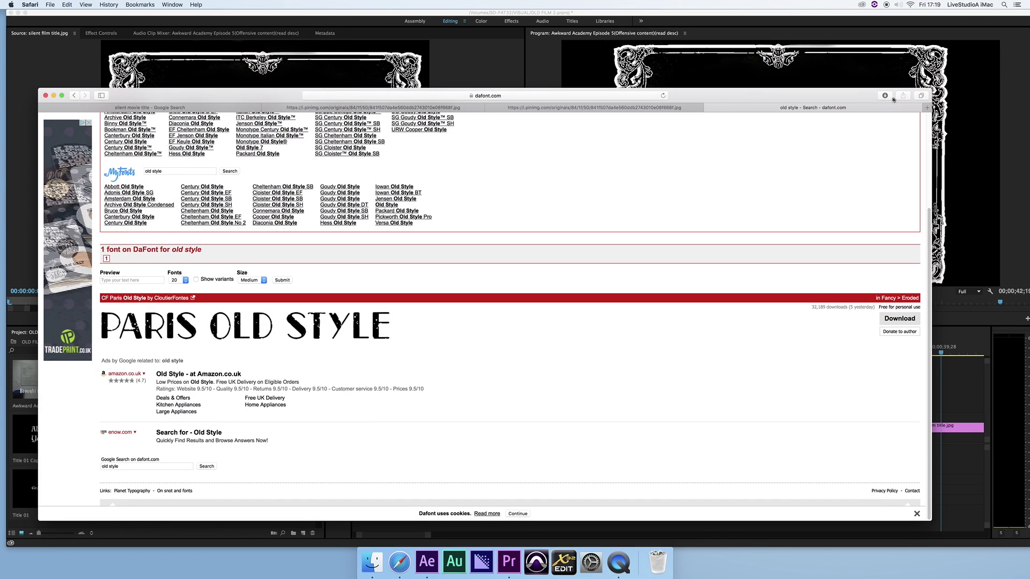
double_click(840, 129)
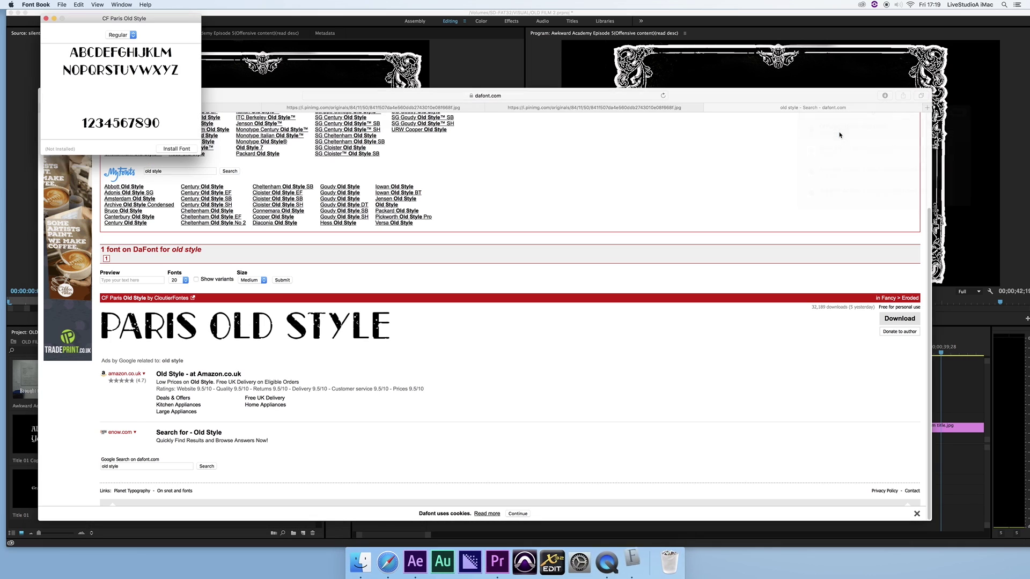
left_click(187, 149)
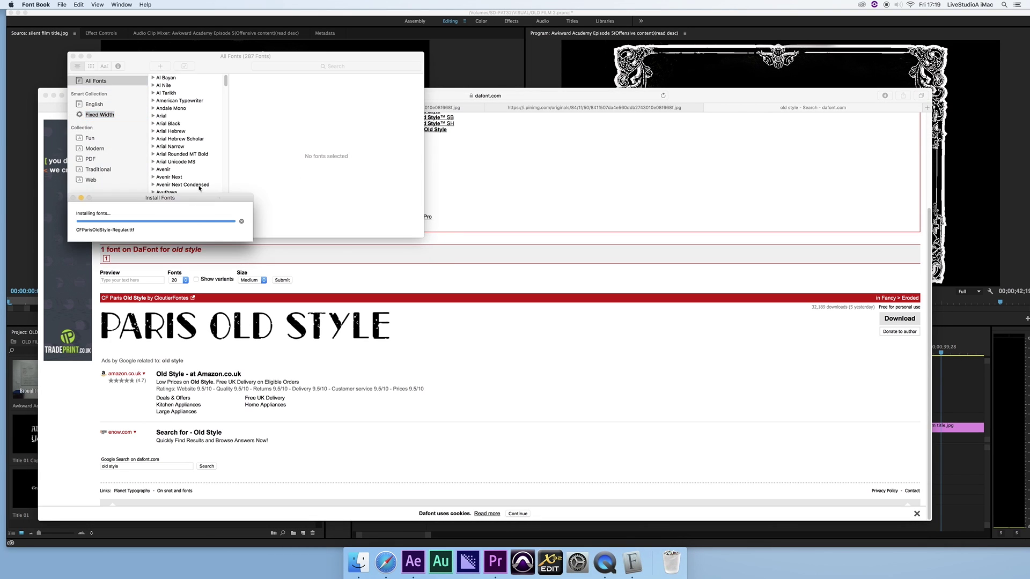
View the installed CF Paris Old Style font in Font Book and return to Premiere Pro
left_click(598, 191)
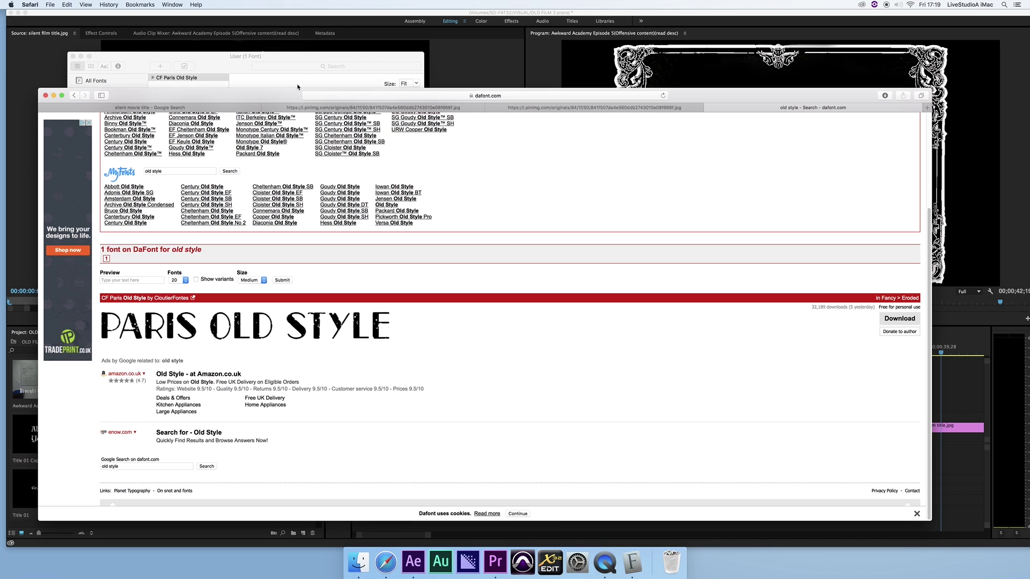
left_click(232, 73)
left_click_drag(232, 73, 316, 275)
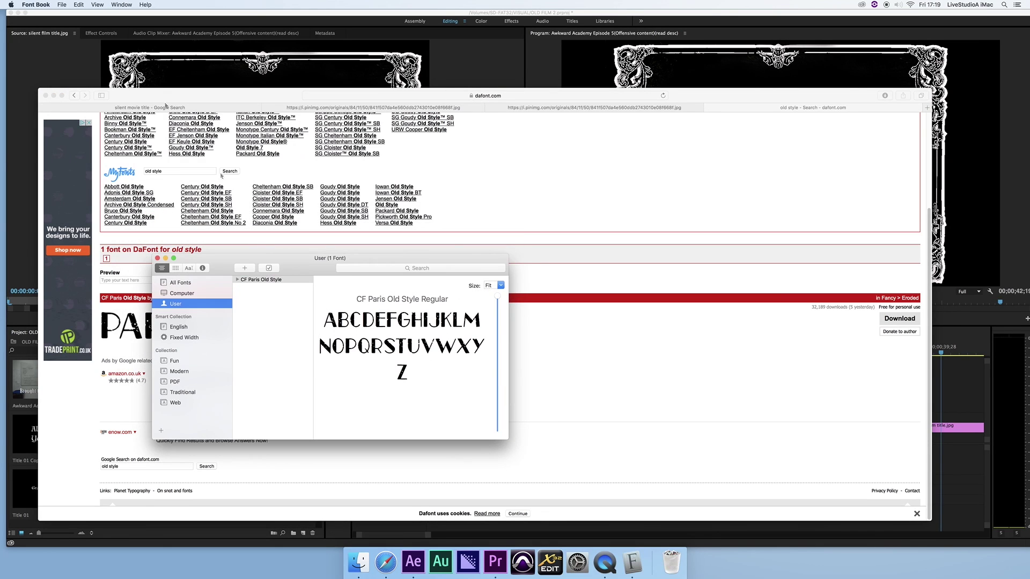
left_click(58, 69)
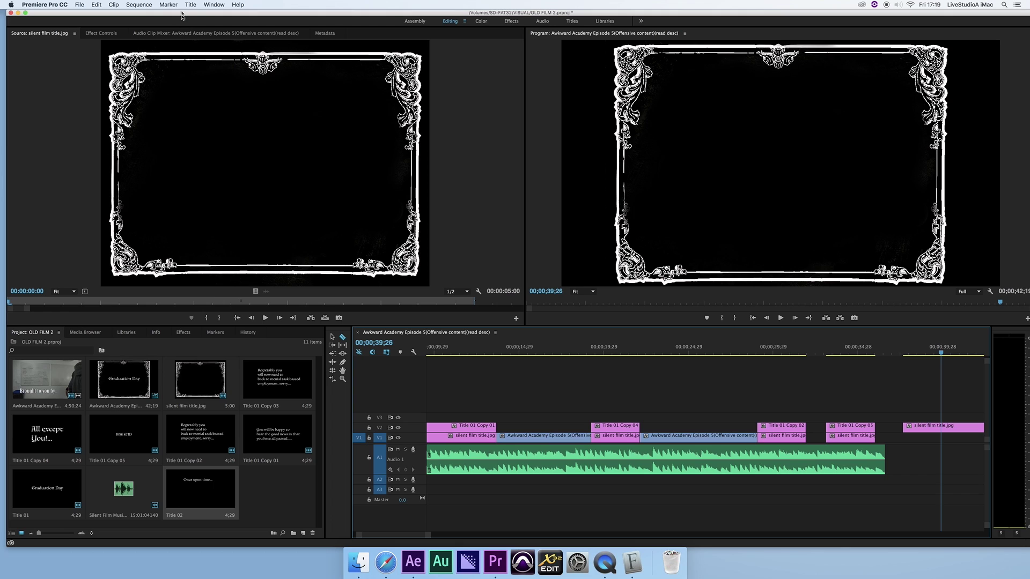
Reopen Title 02 and look through the available fonts for the newly installed one, leaving the title's font as it is
double_click(211, 495)
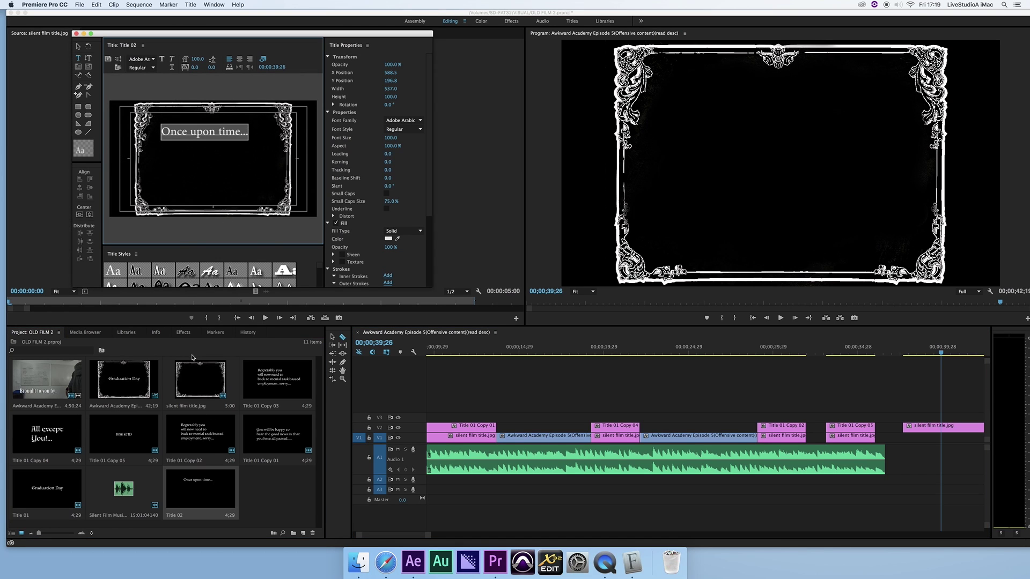
left_click(140, 59)
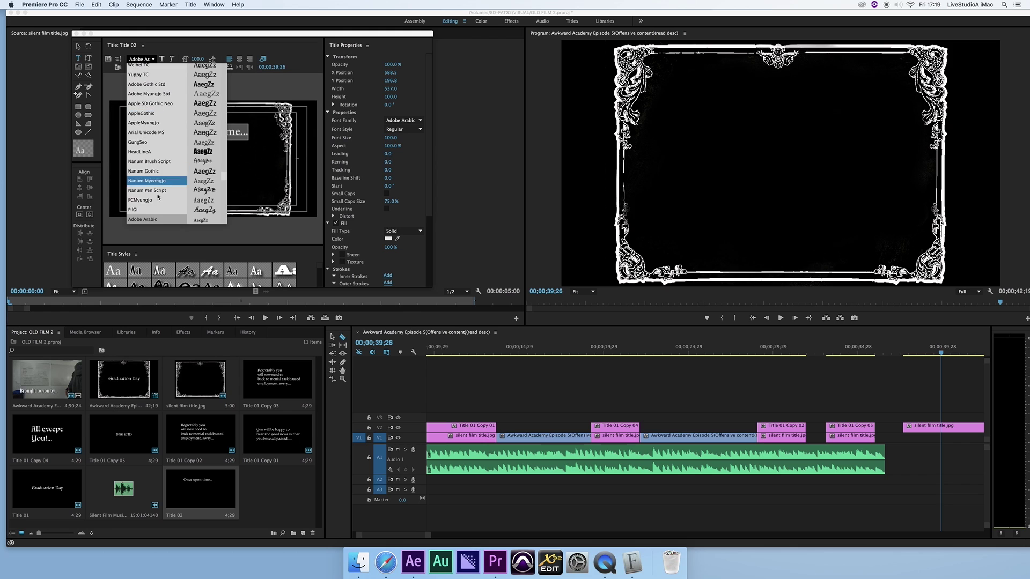
scroll(161, 215, "down", 5)
scroll(162, 214, "down", 10)
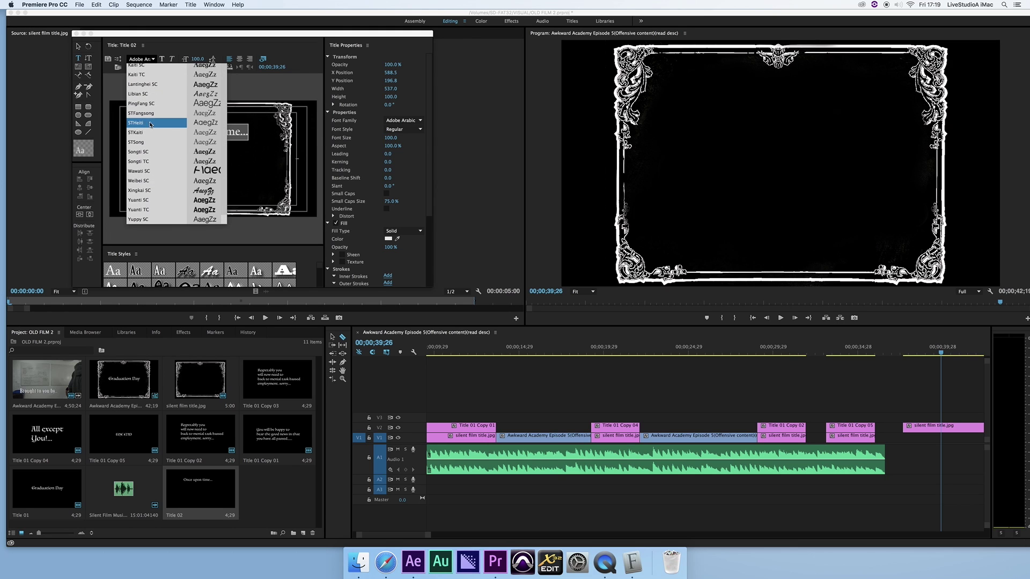
scroll(151, 124, "up", 10)
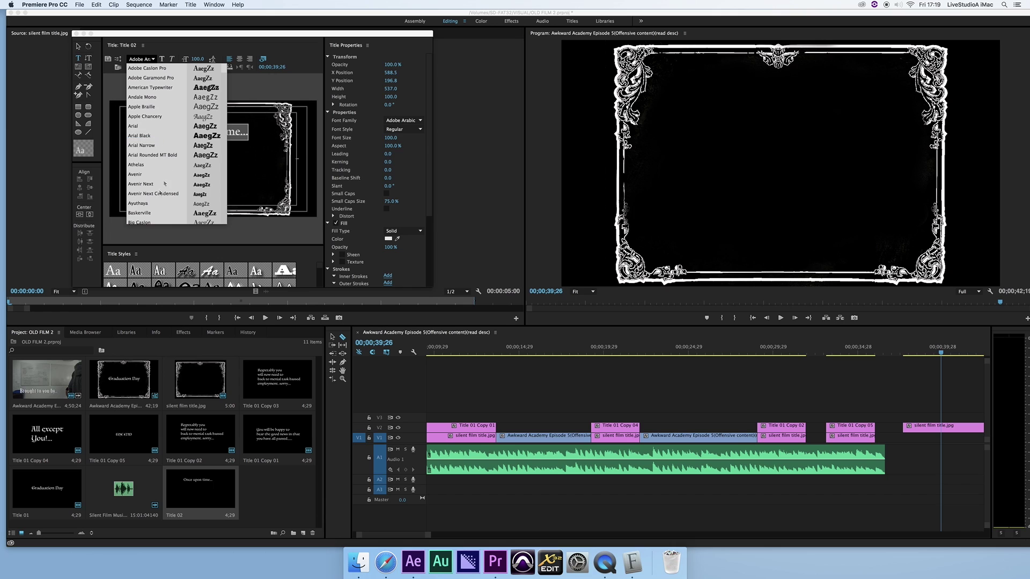
scroll(152, 202, "down", 15)
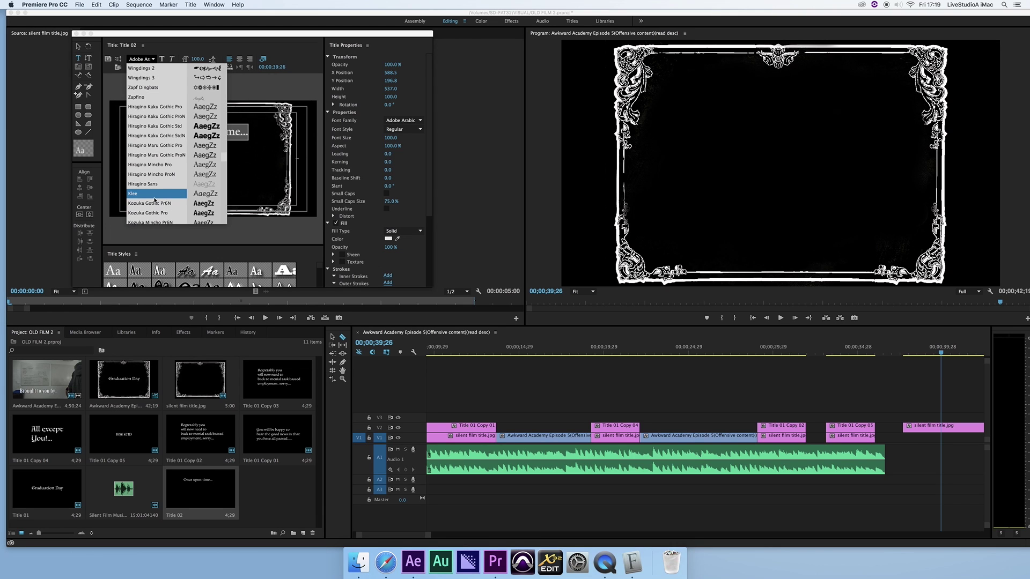
scroll(155, 200, "up", 8)
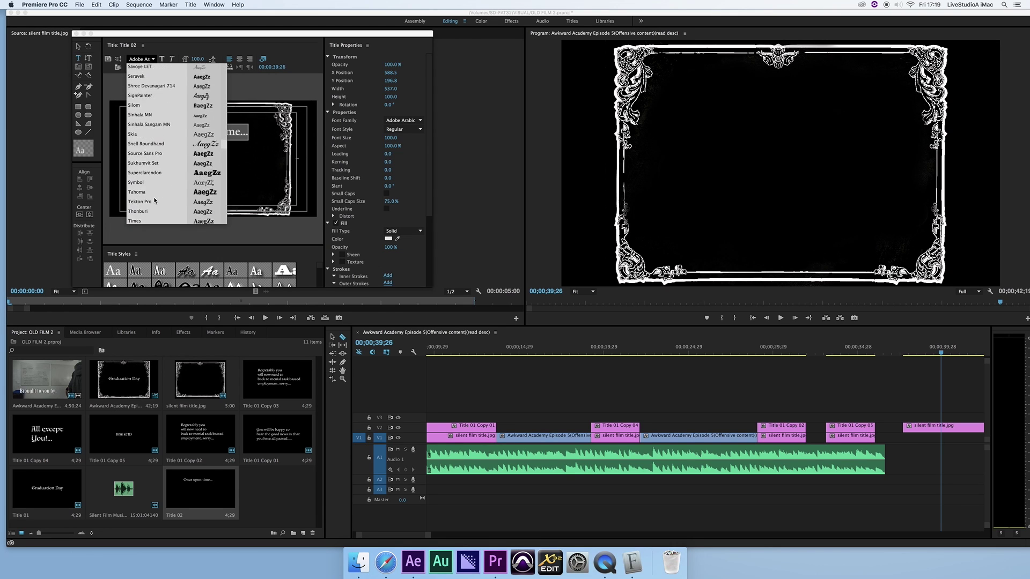
scroll(155, 200, "up", 10)
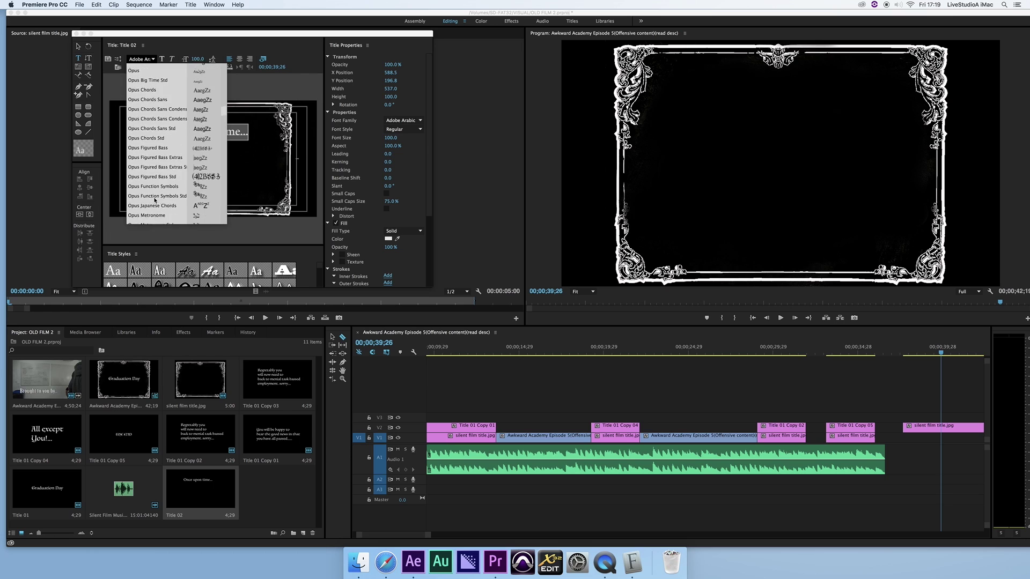
scroll(154, 201, "down", 7)
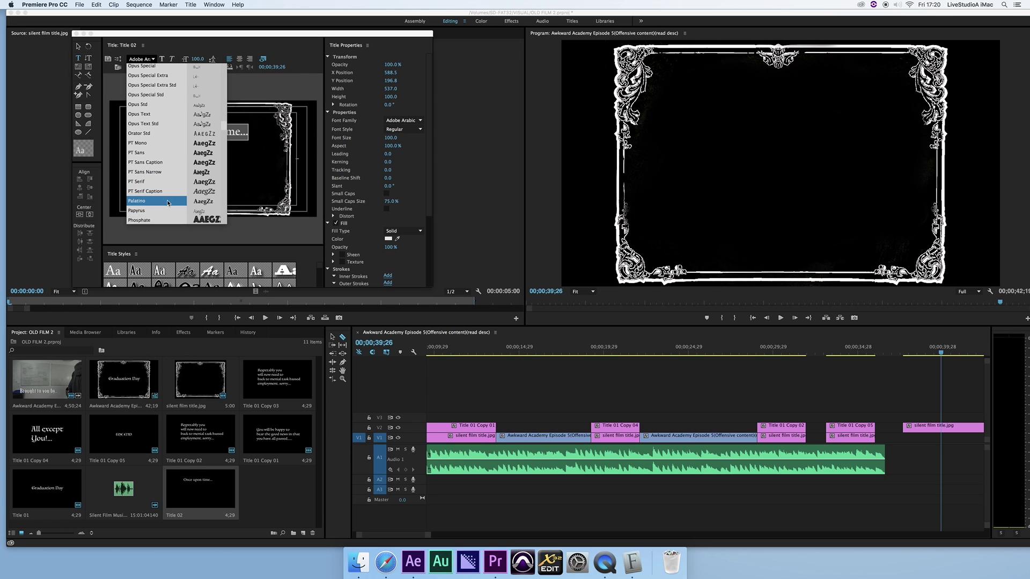
scroll(164, 207, "up", 2)
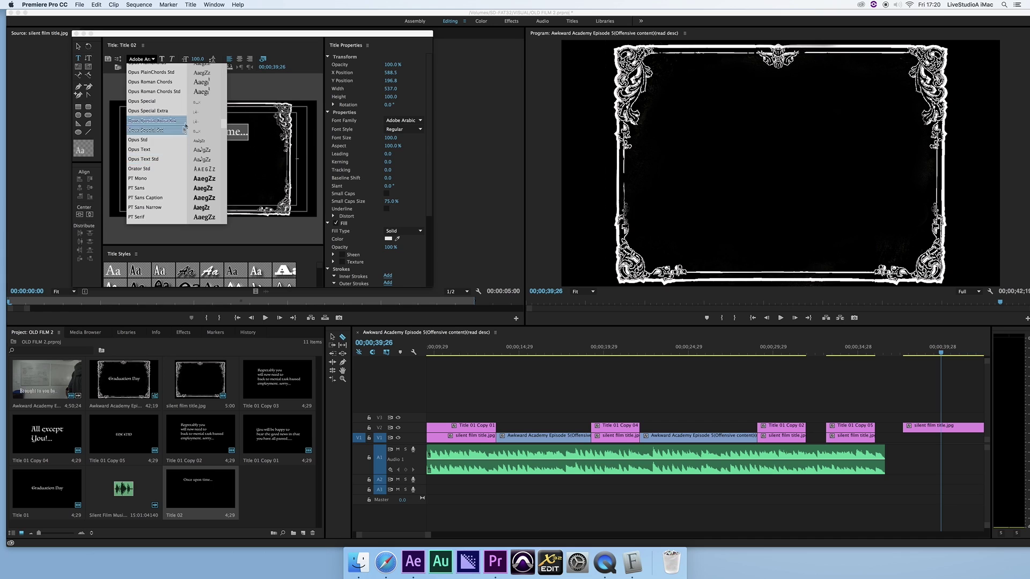
left_click(182, 238)
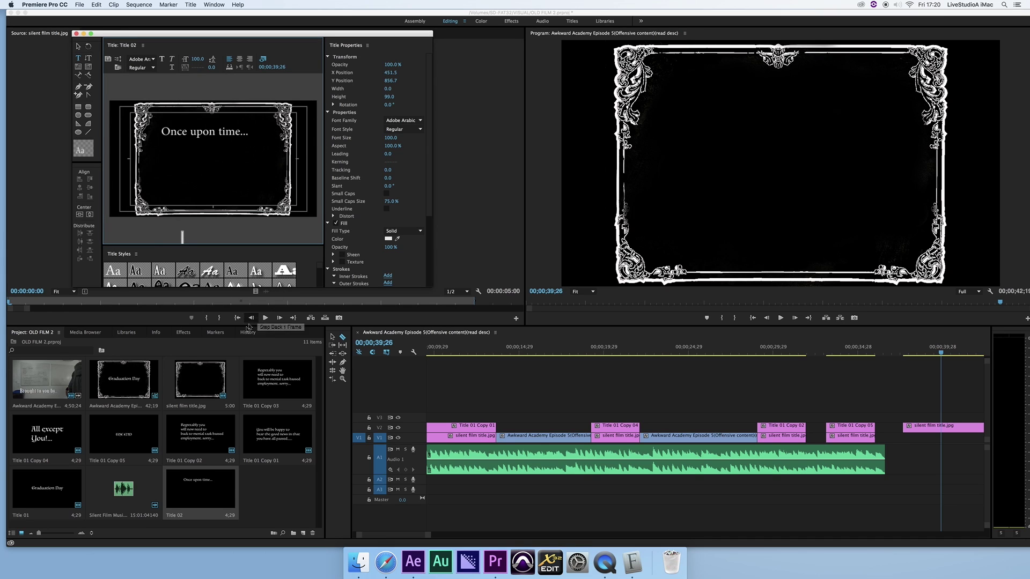
Switch to Safari, search Google for "youtbe" and open the YouTube home page
left_click(622, 353)
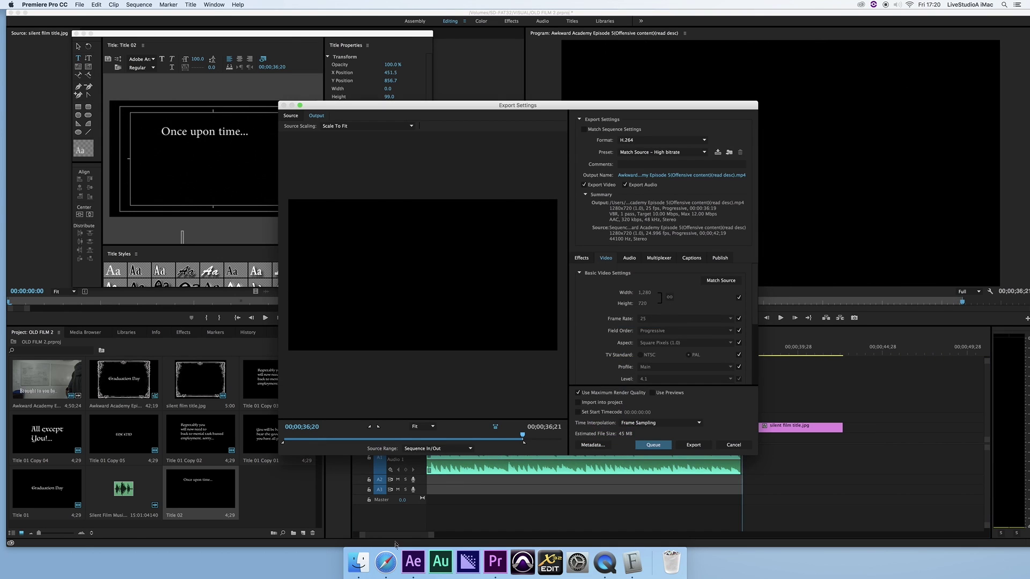
left_click(386, 561)
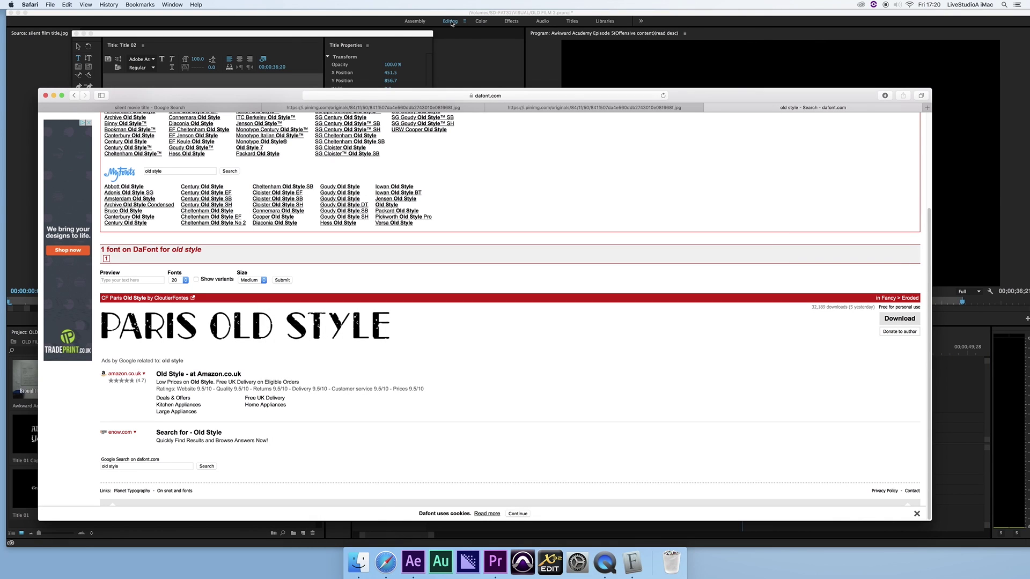
left_click(486, 94)
type("y")
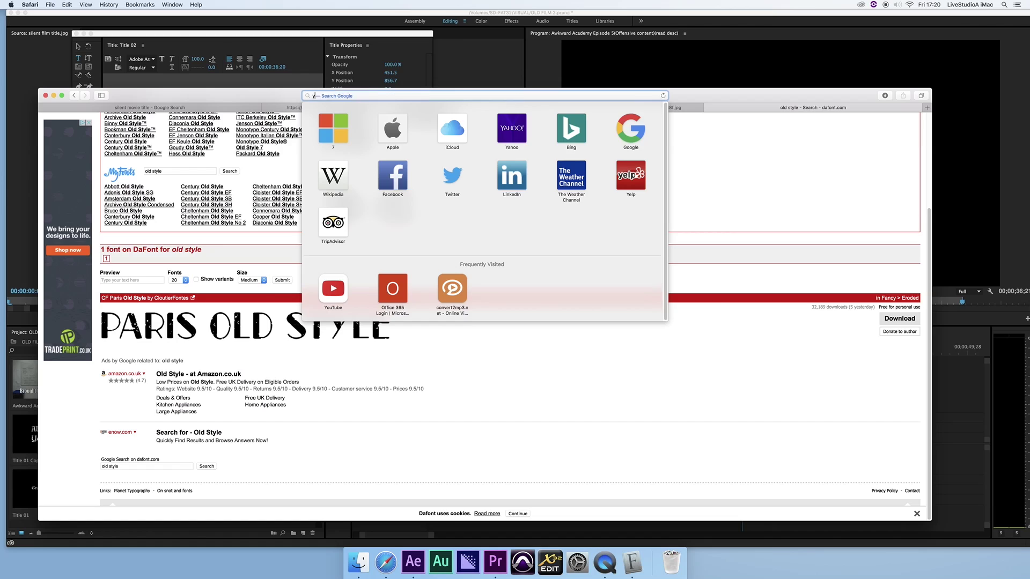
type("outbe")
key("Return")
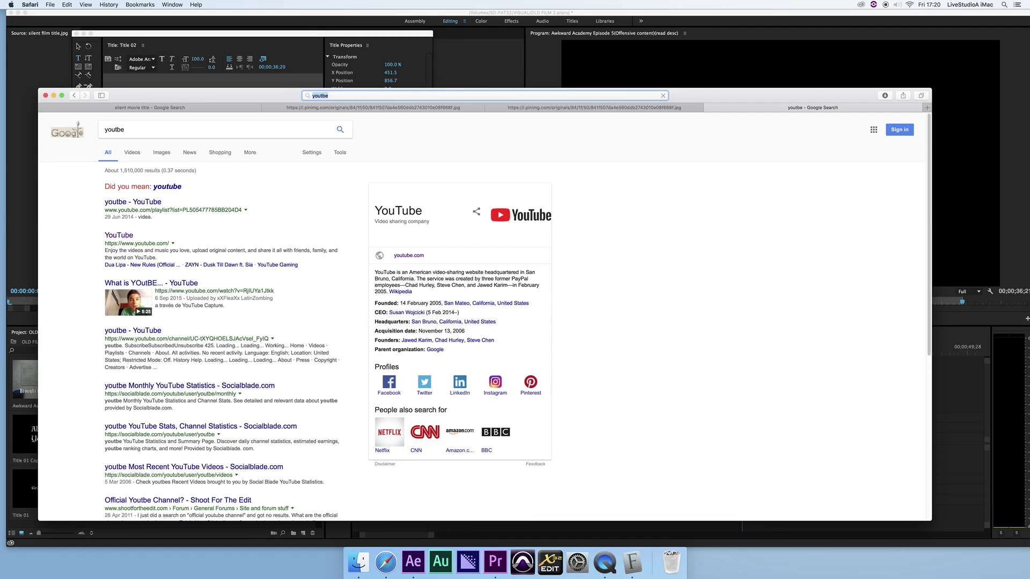
left_click(118, 236)
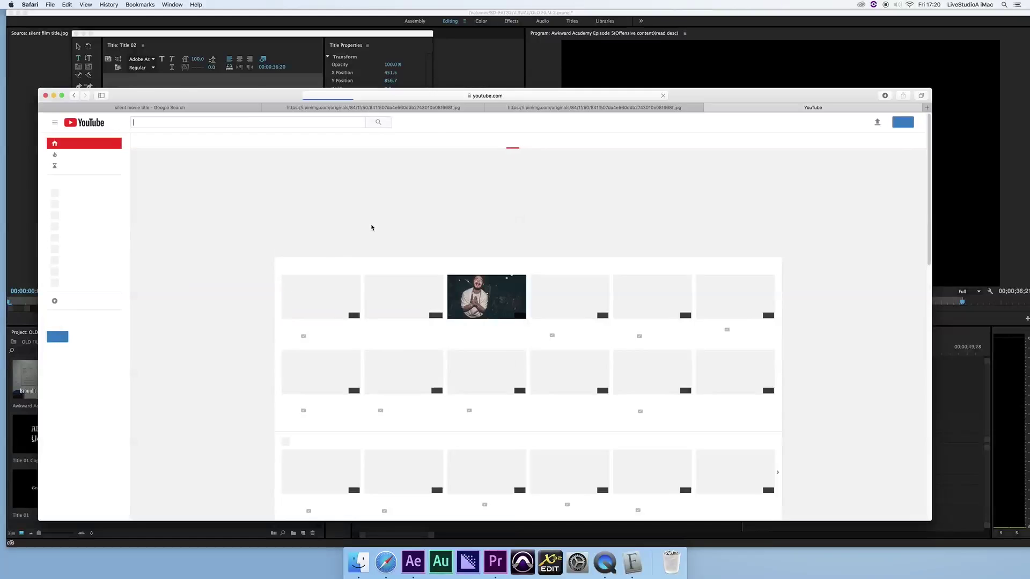
Search YouTube for "silent movie music"
left_click(235, 124)
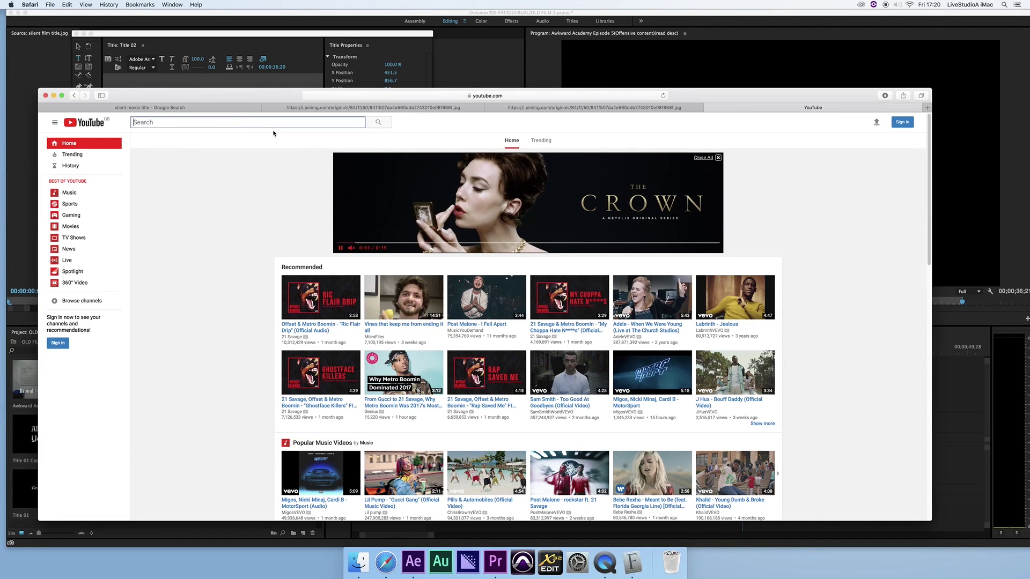
type("silent mo")
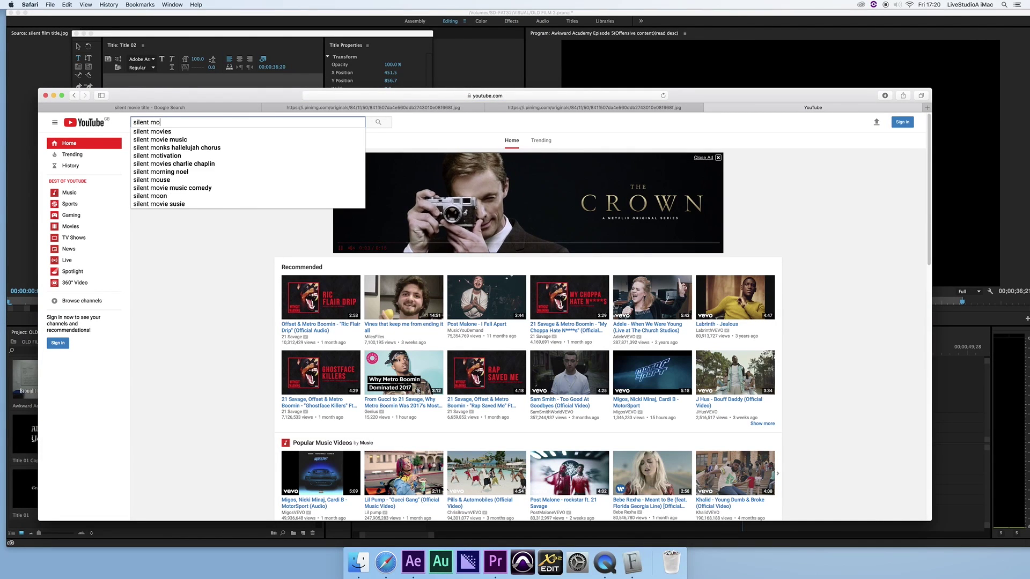
type("vie music")
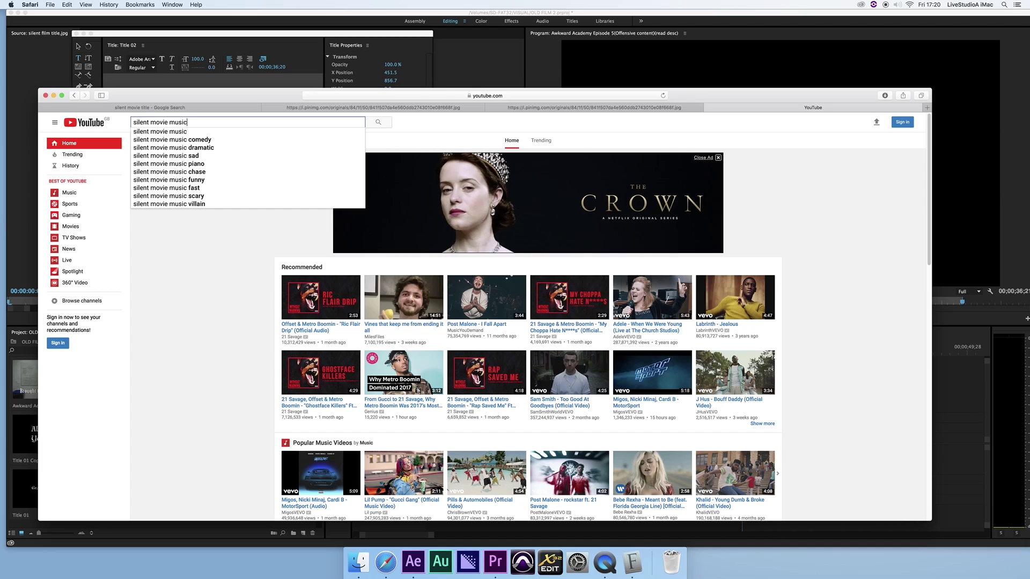
key("Return")
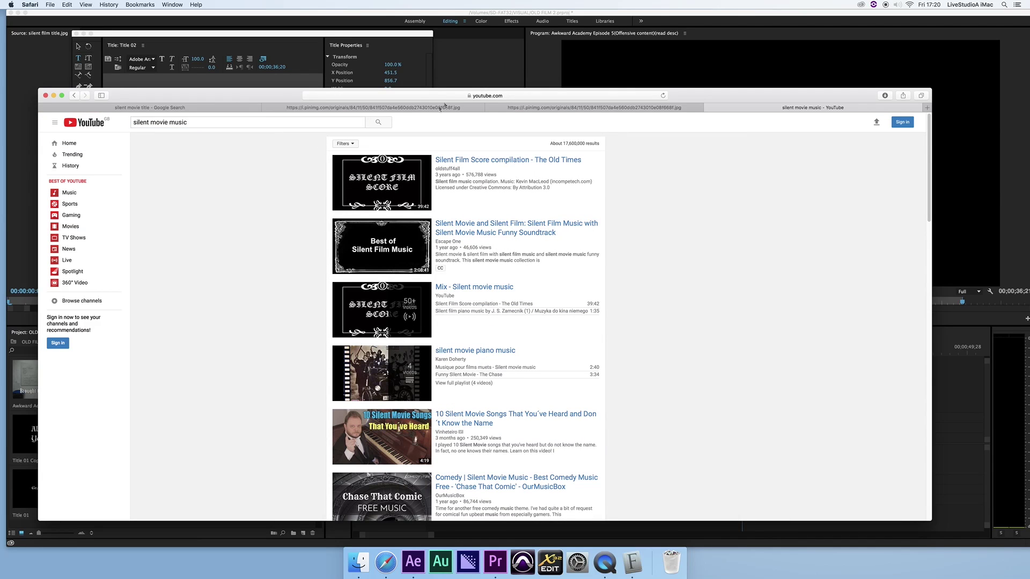
Move the browser window out of the way and return to the export in Premiere Pro
left_click(337, 95)
left_click_drag(235, 95, 239, 96)
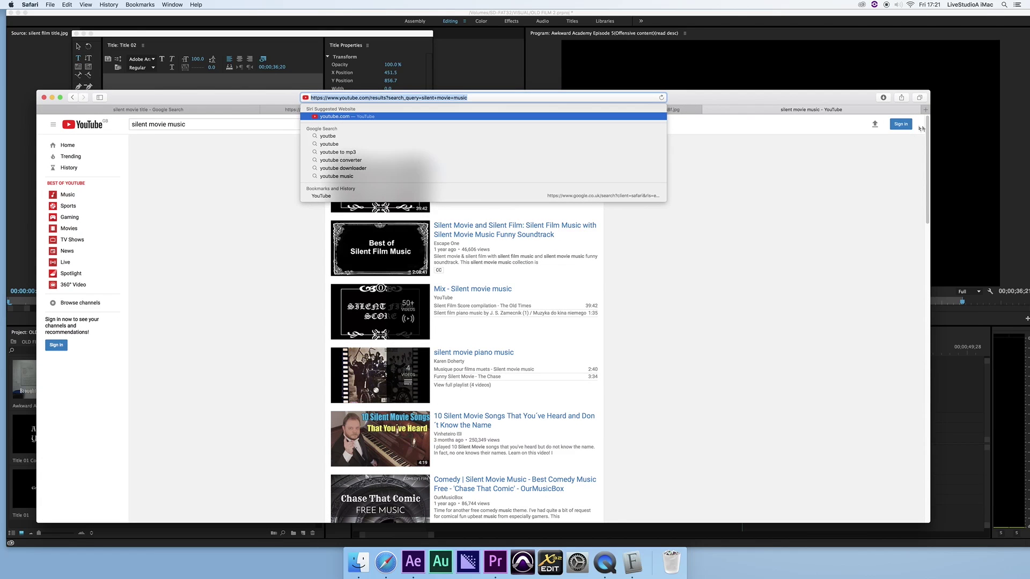
left_click(660, 110)
left_click_drag(681, 99, 616, 401)
left_click(467, 87)
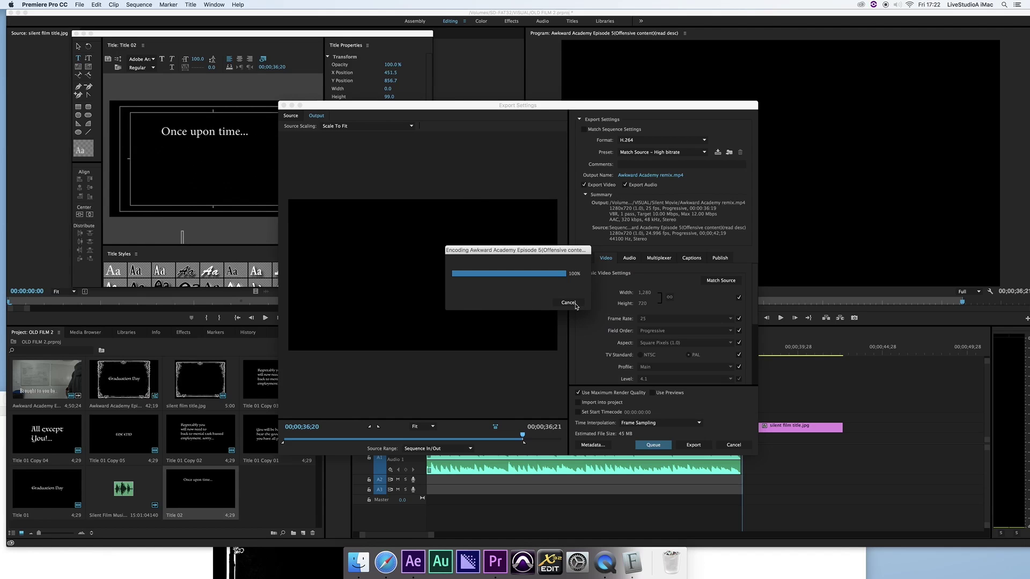
Reposition the After Effects window clear of the dock, then save the OLD FILM 2 project in Premiere Pro and close its window
left_click(413, 562)
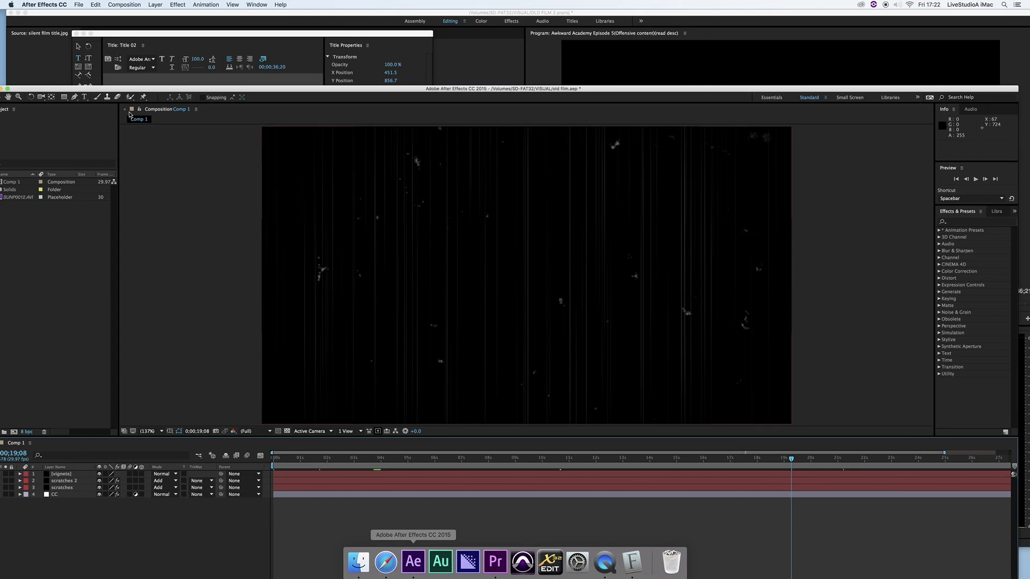
left_click_drag(71, 88, 90, 20)
left_click(83, 13)
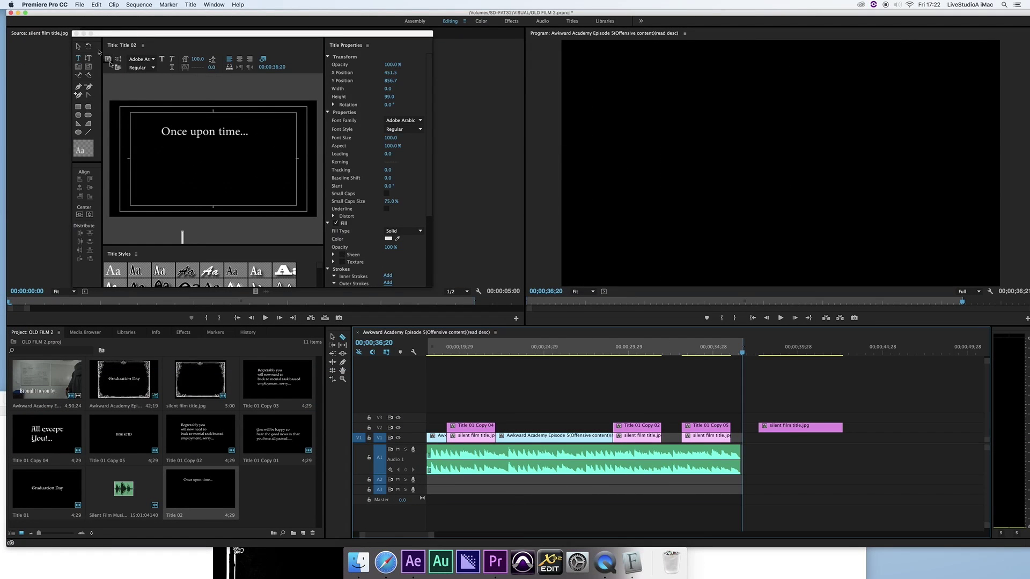
key("super+s")
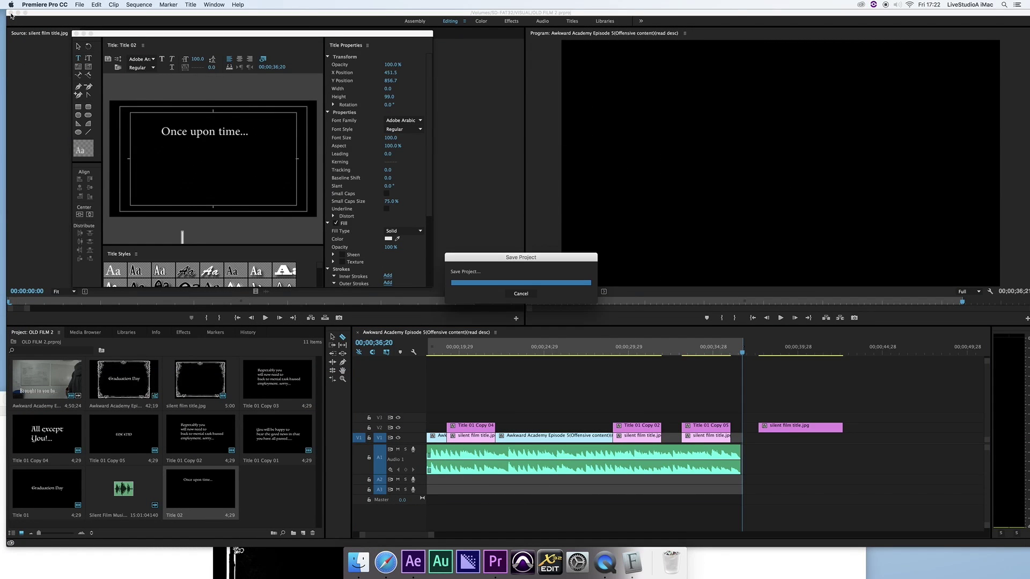
left_click(11, 12)
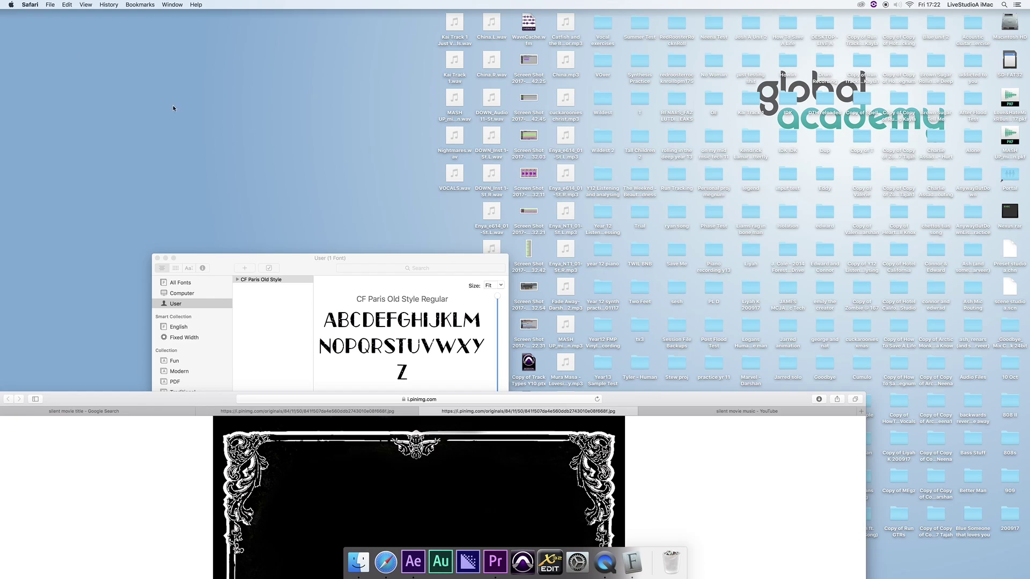
Switch to After Effects and import the Awkward Academy Episode 5 sequence from OLD FILM 2.prproj
left_click(413, 572)
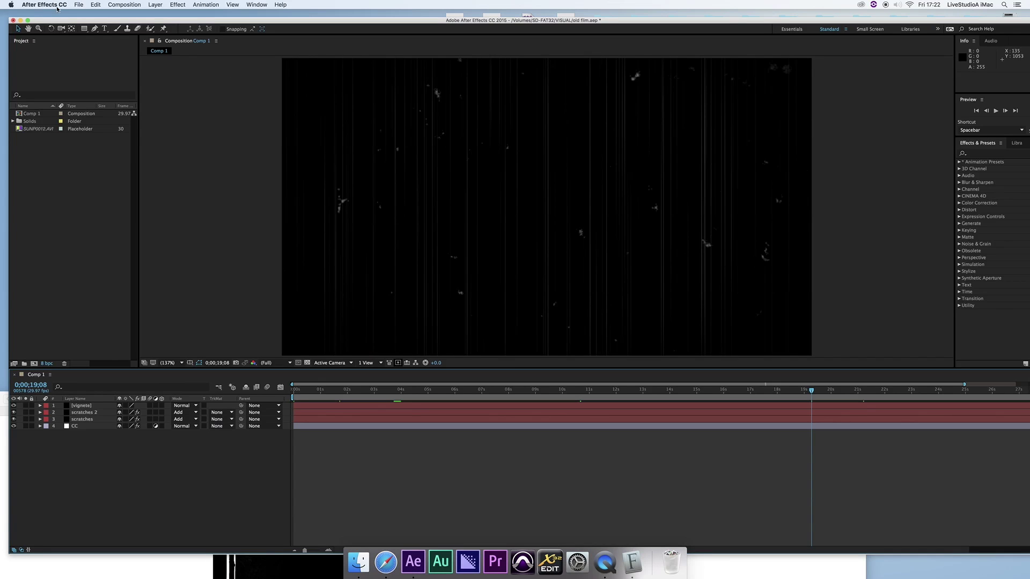
left_click(75, 5)
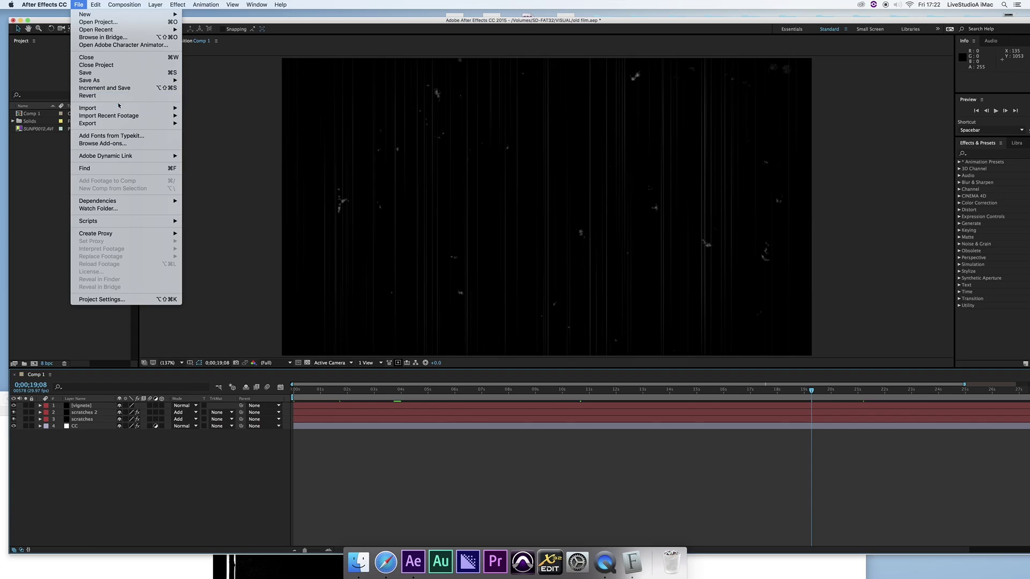
mouse_move(139, 109)
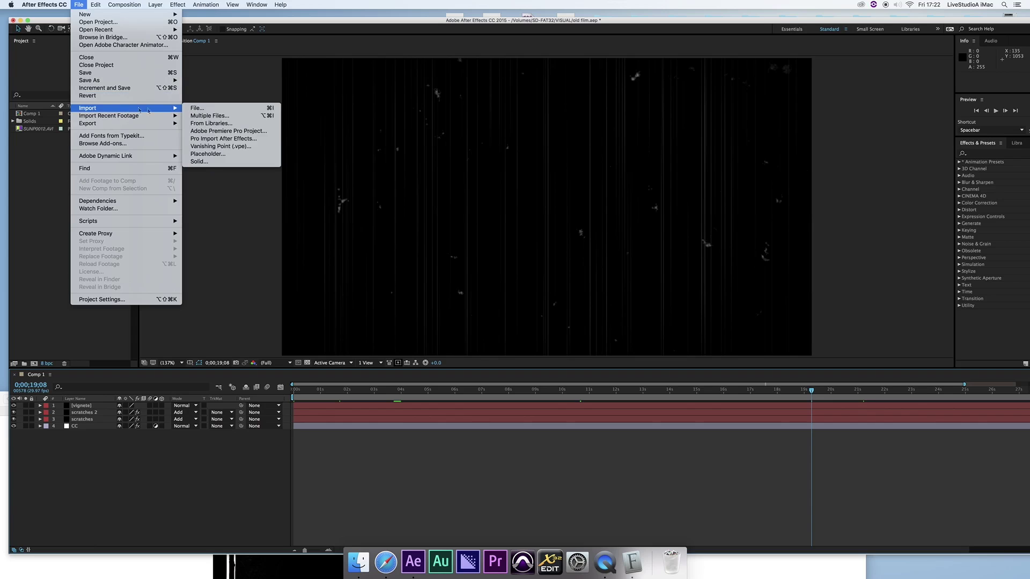
left_click(215, 113)
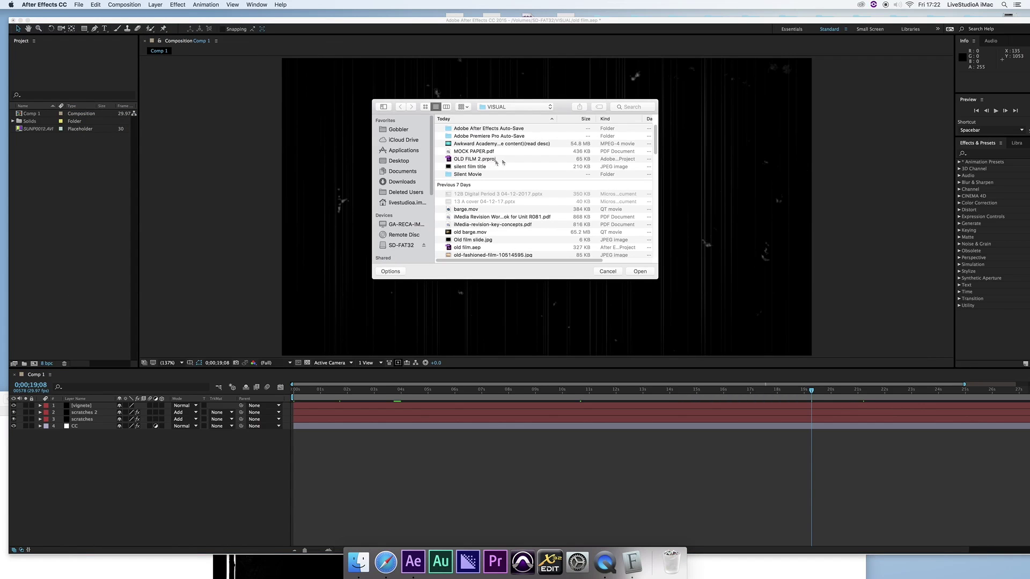
double_click(504, 159)
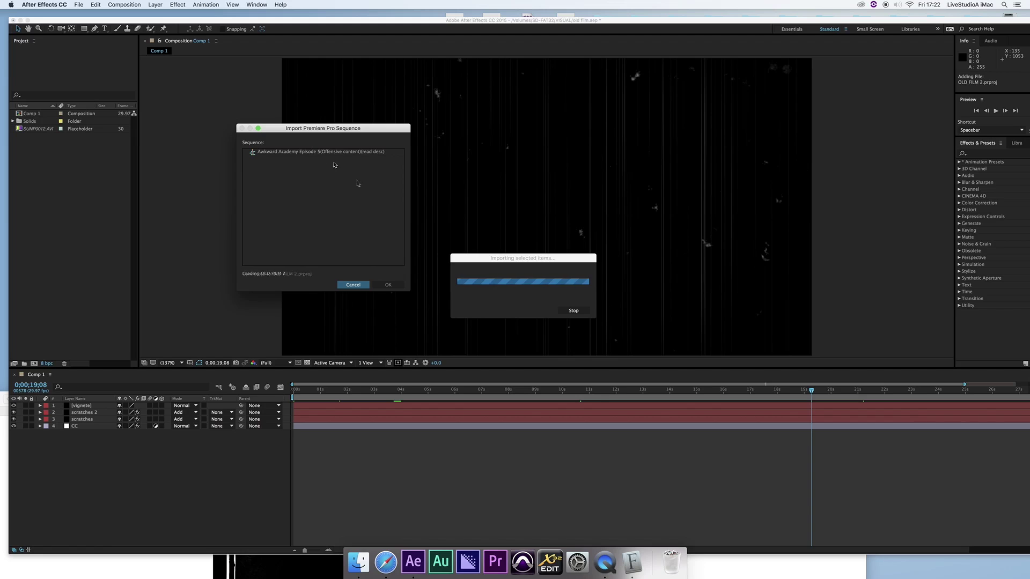
left_click(291, 155)
left_click(392, 284)
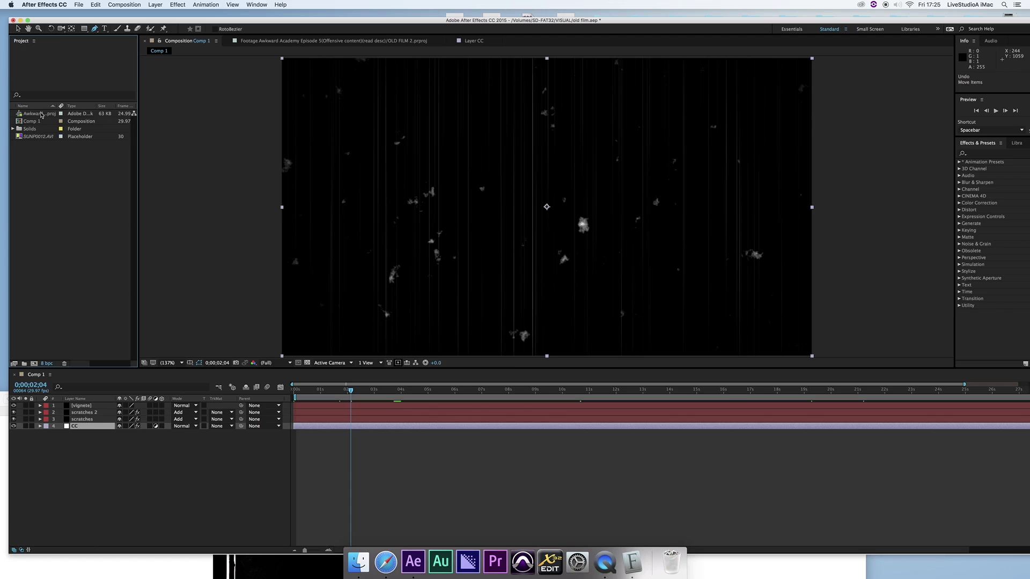
Add the imported sequence to Comp 1 beneath the CC layer and preview it at 0;00;01;01
left_click(41, 115)
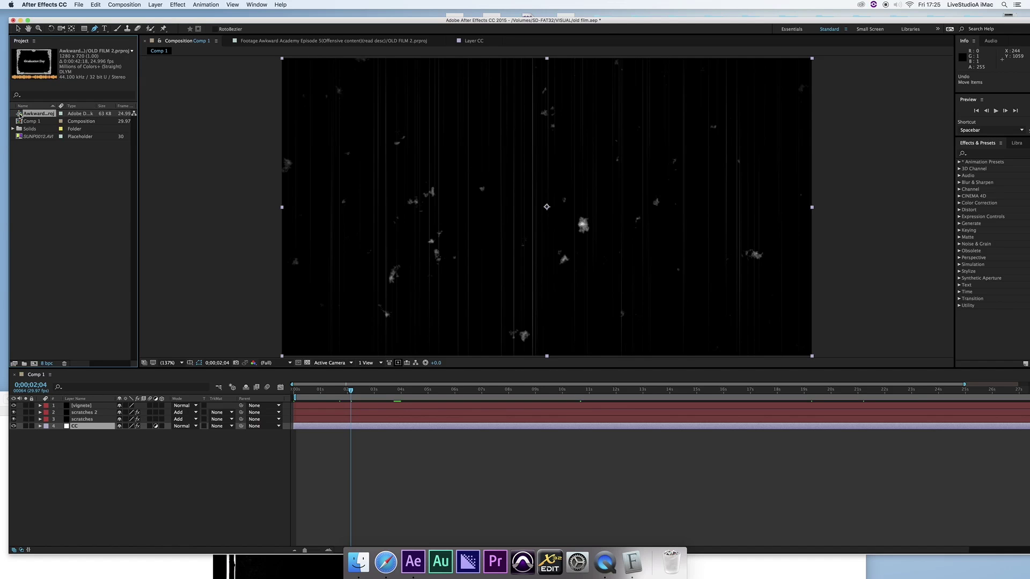
left_click_drag(19, 114, 313, 435)
left_click(340, 391)
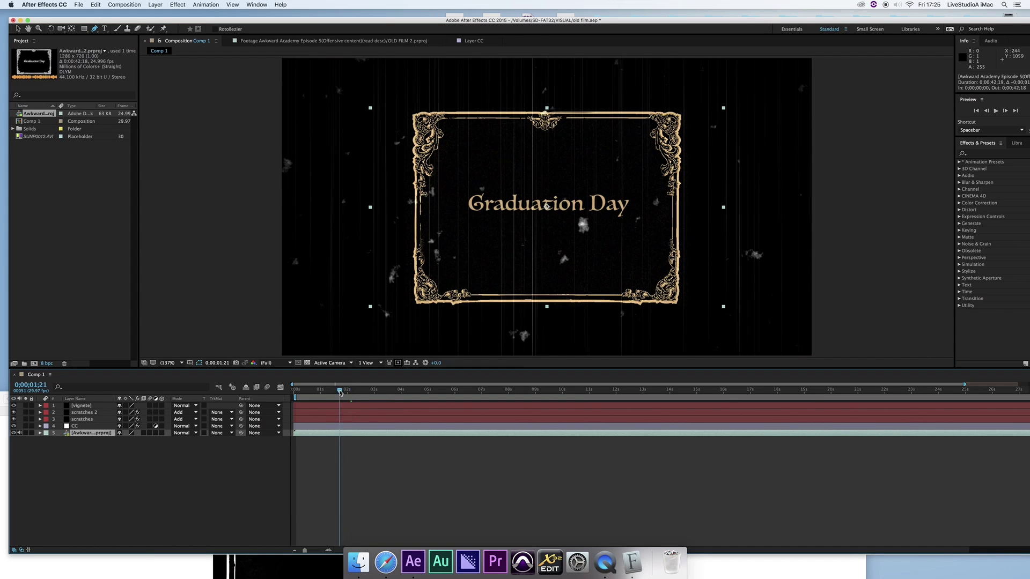
left_click_drag(339, 391, 322, 391)
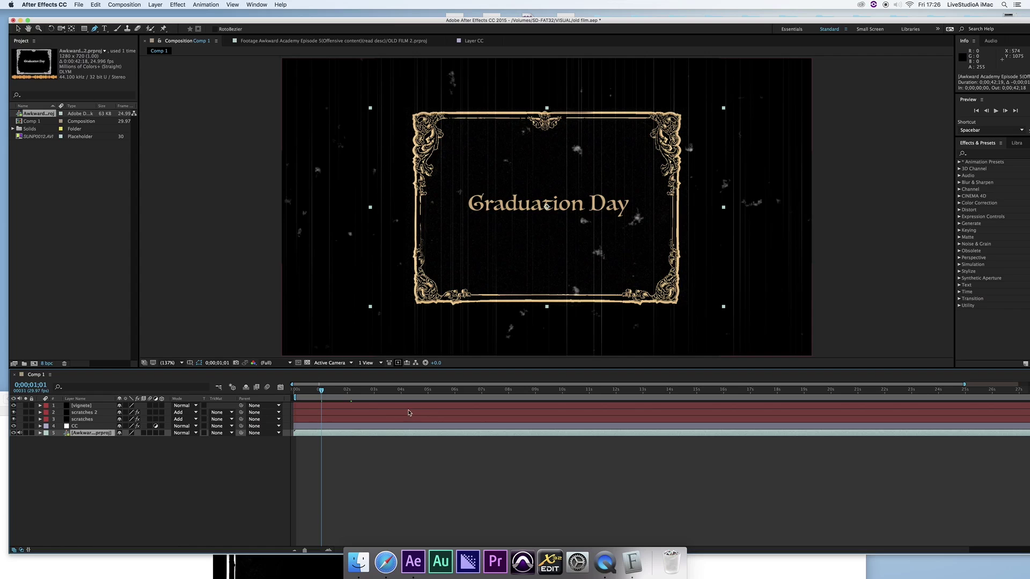
Scale the imported sequence layer to 140% so it nearly fills the composition
left_click(41, 433)
left_click(47, 440)
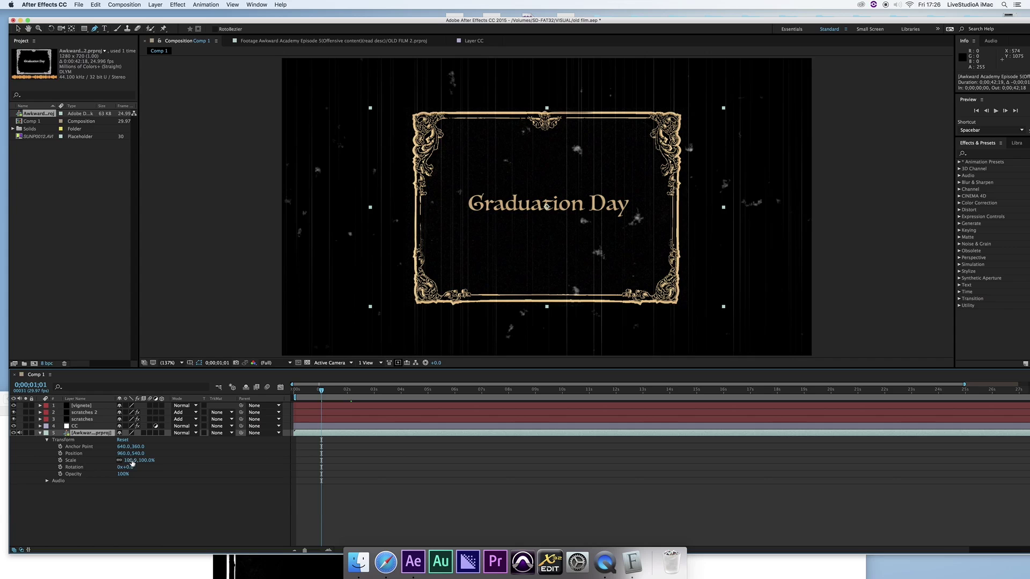
mouse_move(132, 463)
left_mouse_down()
mouse_move(156, 460)
mouse_move(145, 459)
left_mouse_up()
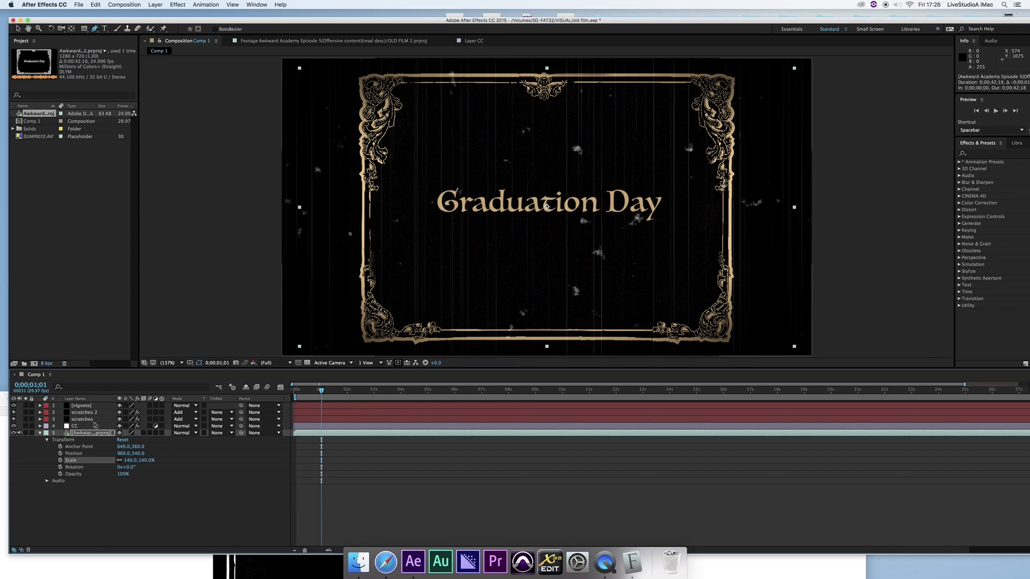
Scale the vignette layer down to 95% and deselect its scale value
left_click(107, 406)
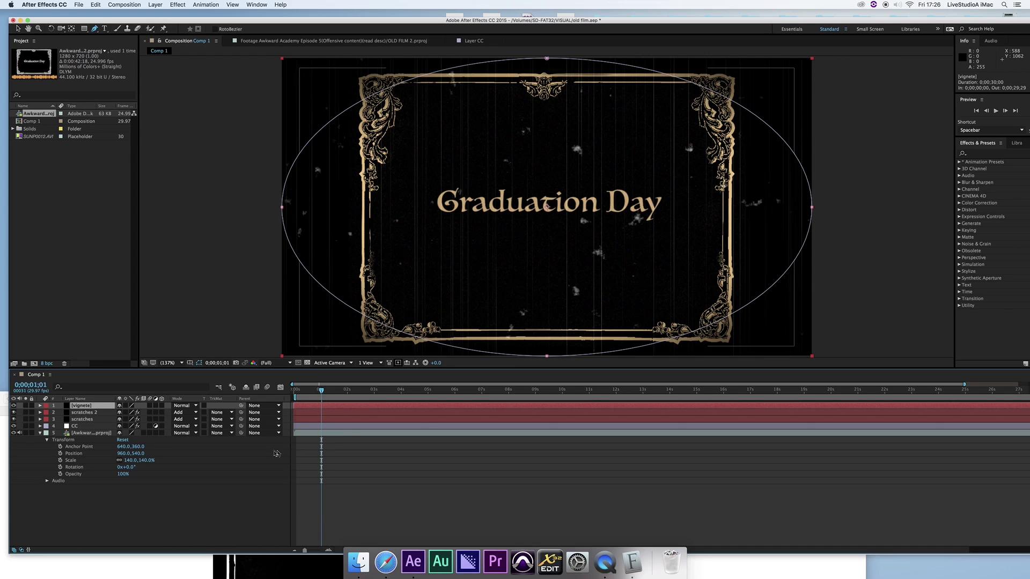
left_click(40, 406)
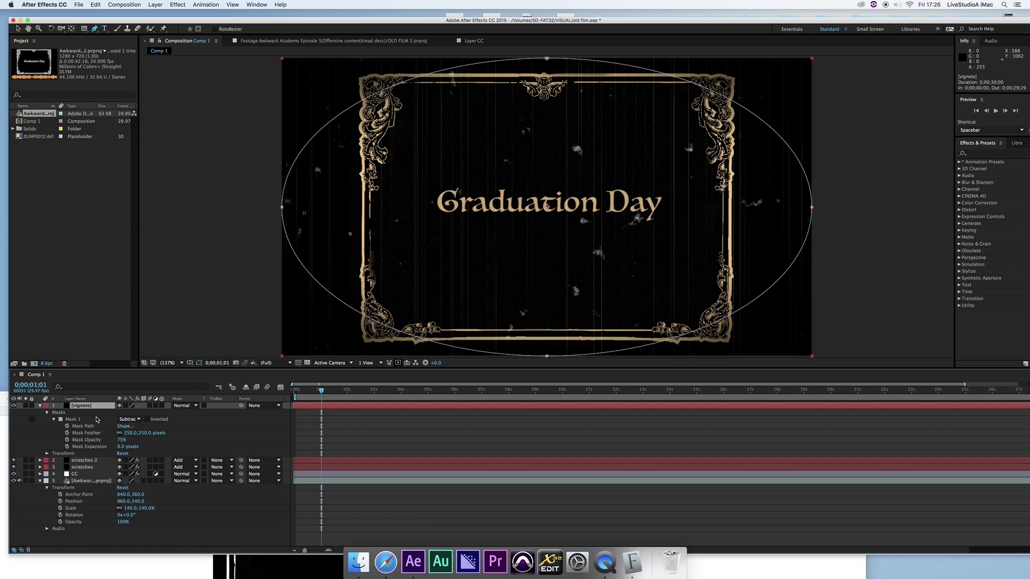
key("s")
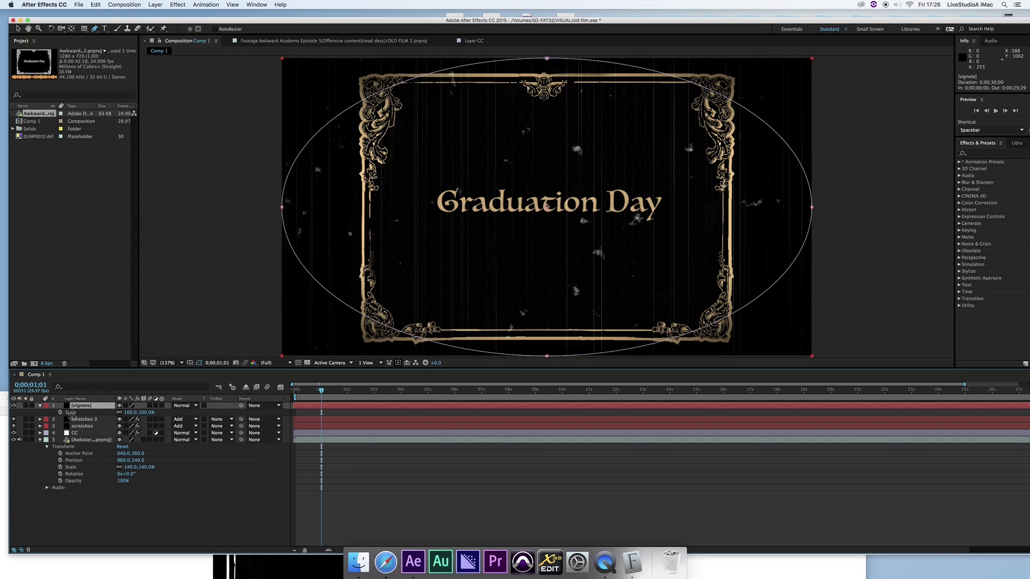
left_click_drag(132, 416, 129, 412)
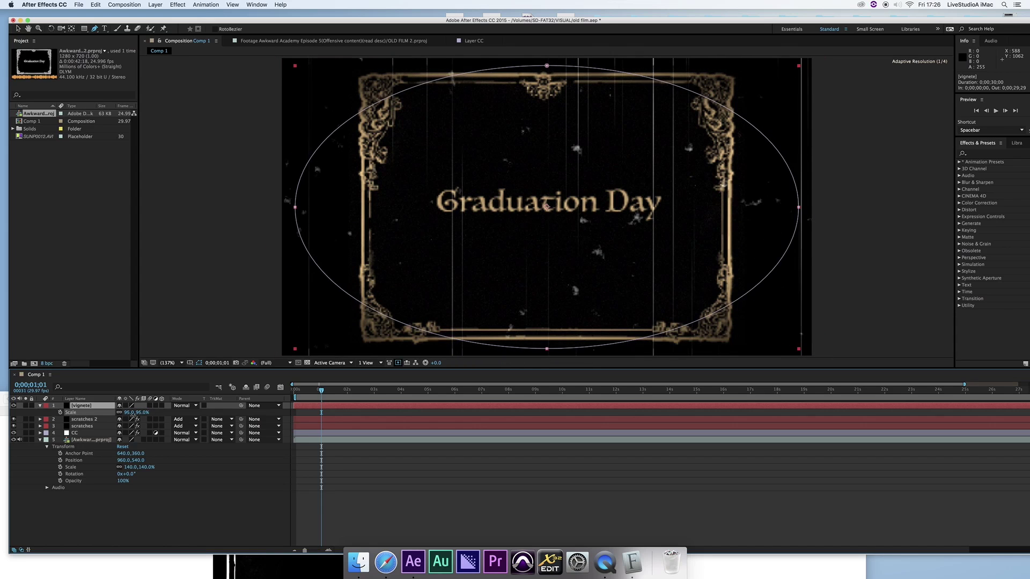
left_click(214, 342)
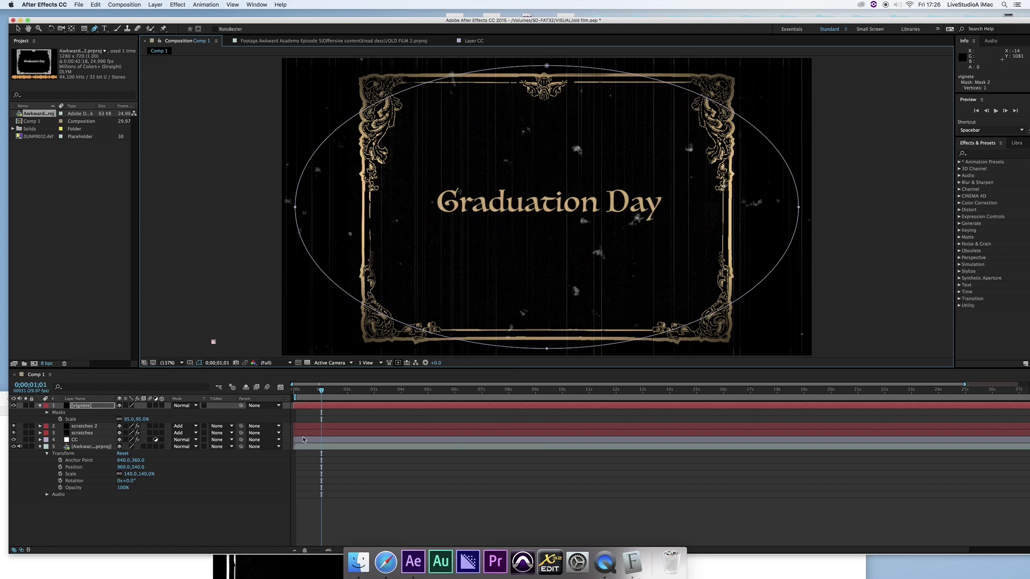
Add the expression wiggle (25,1.5) to the Position of the imported sequence layer
left_click(40, 447)
left_click(103, 447)
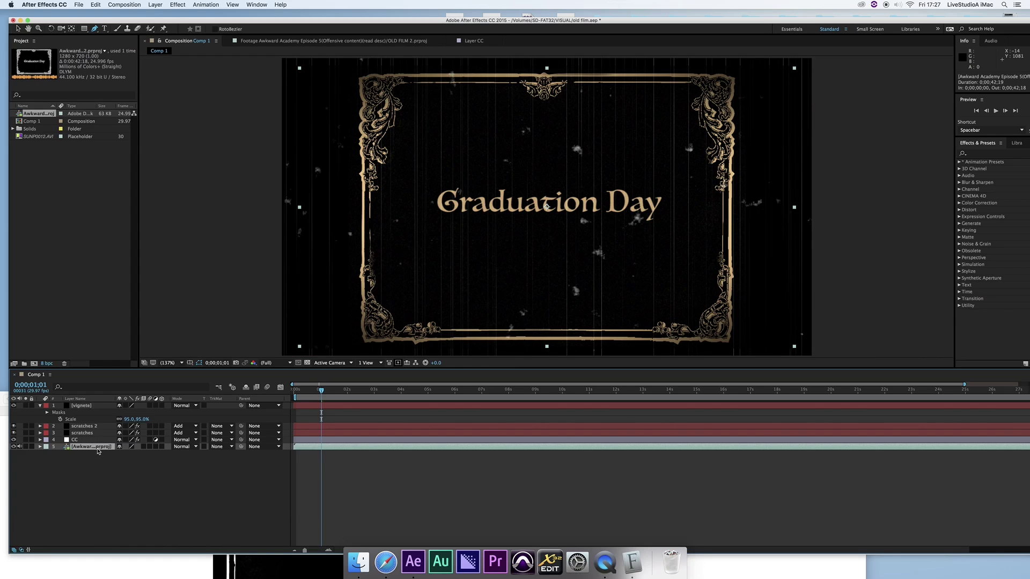
key("p")
left_click(60, 454, "alt")
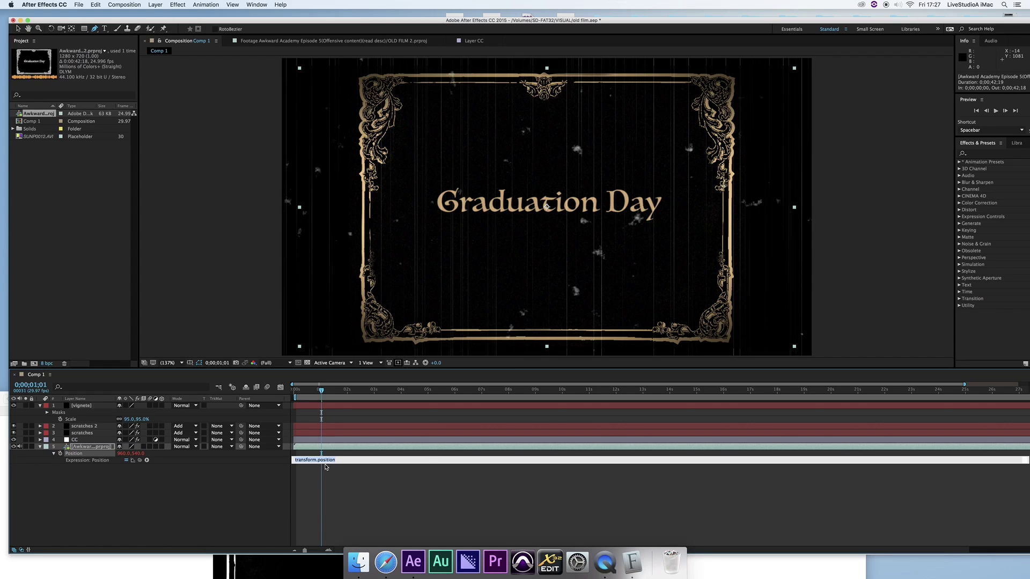
type("wiggle (25,1.5")
left_click(335, 484)
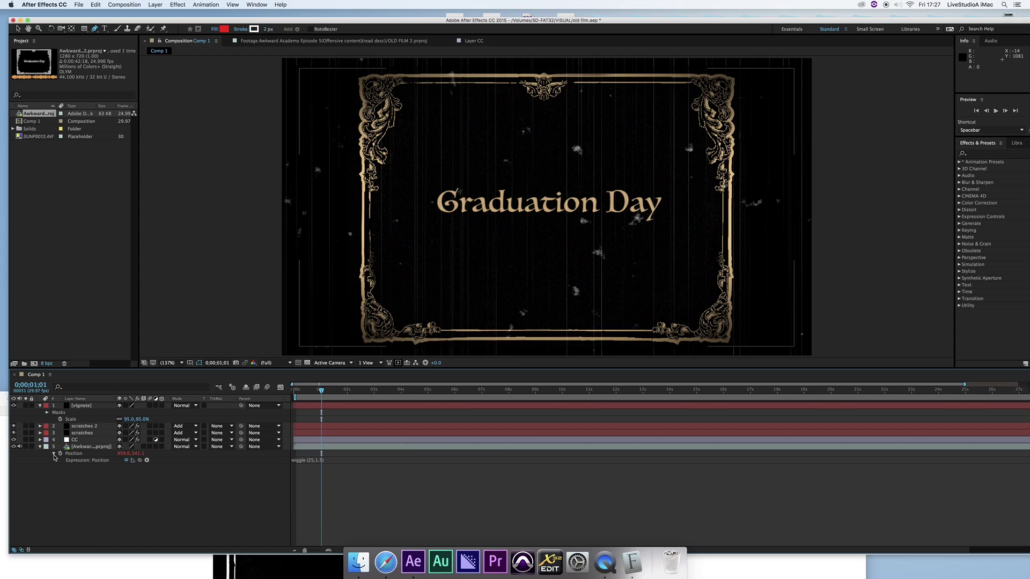
Add the expression wiggle (25,5) to the Opacity of the imported sequence layer and collapse that layer's properties
key("shift+t")
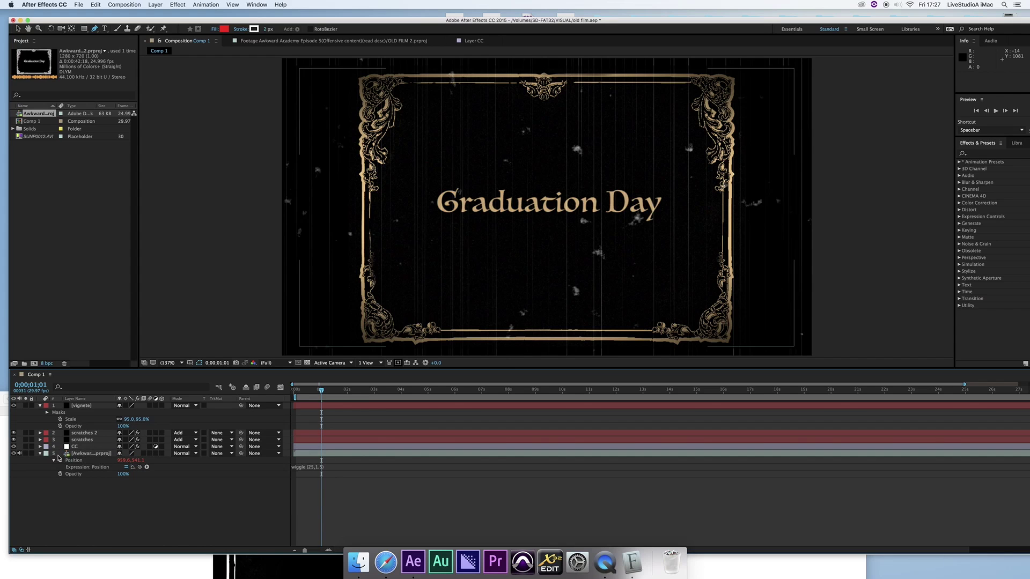
left_click(74, 474)
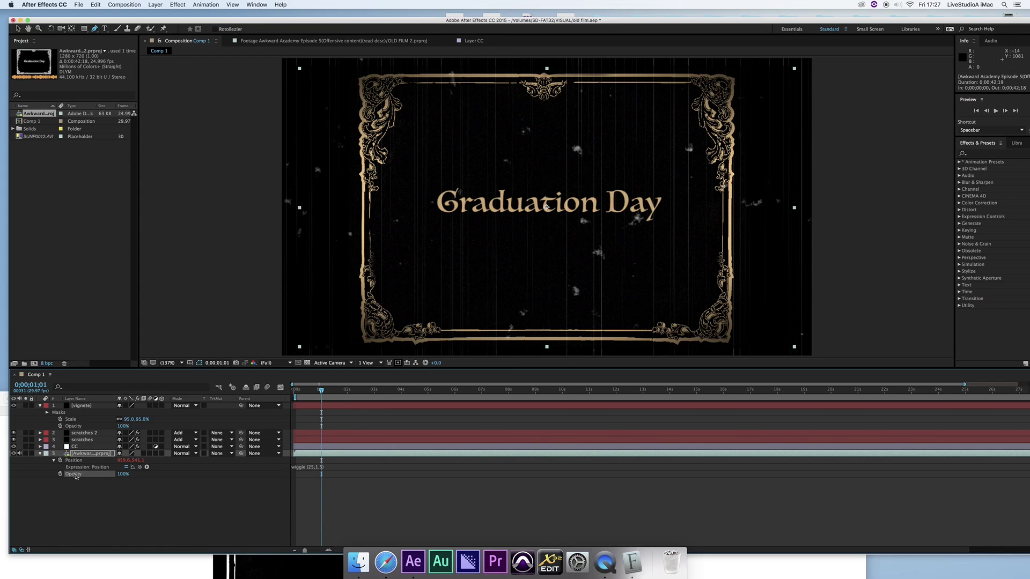
left_click(40, 454)
left_click(41, 454)
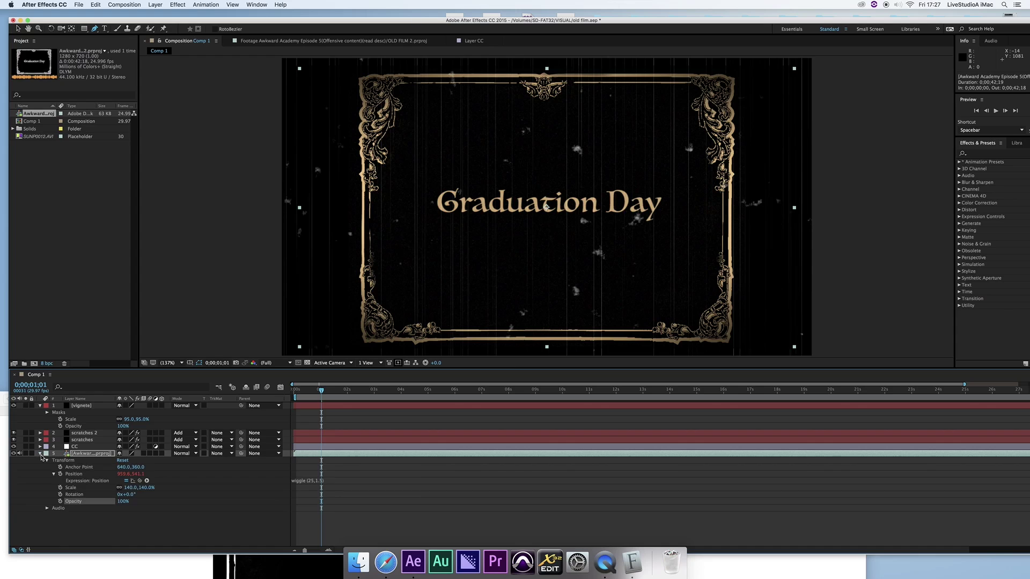
left_click(62, 501, "alt")
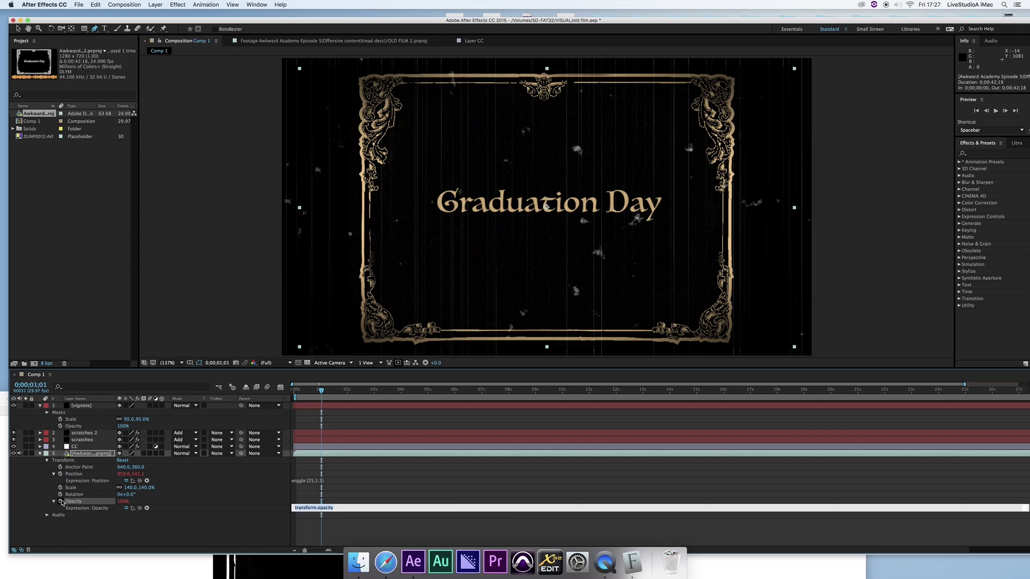
type("wiggle (25,5")
type(")")
key("Return")
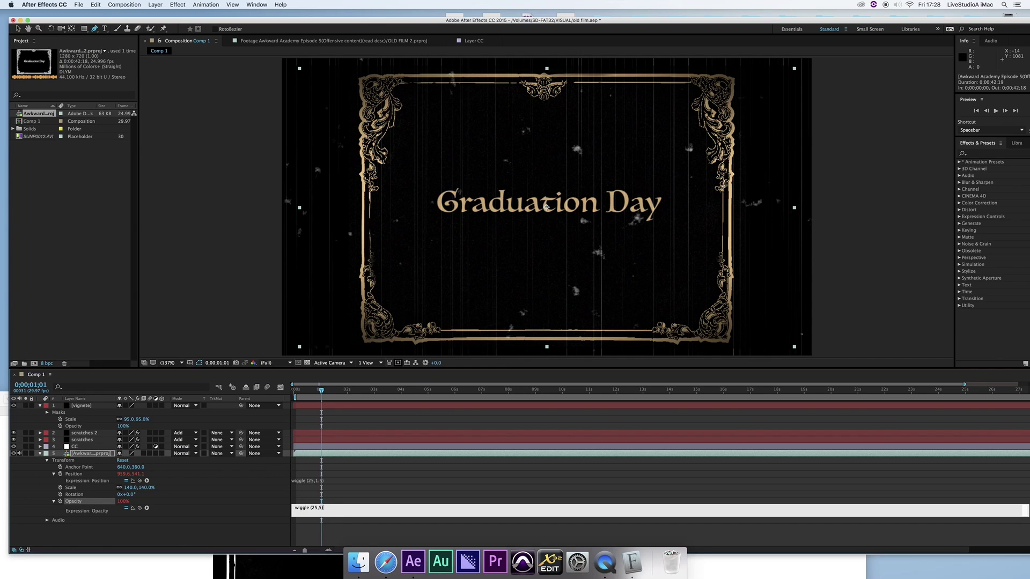
left_click(263, 518)
left_click(313, 510)
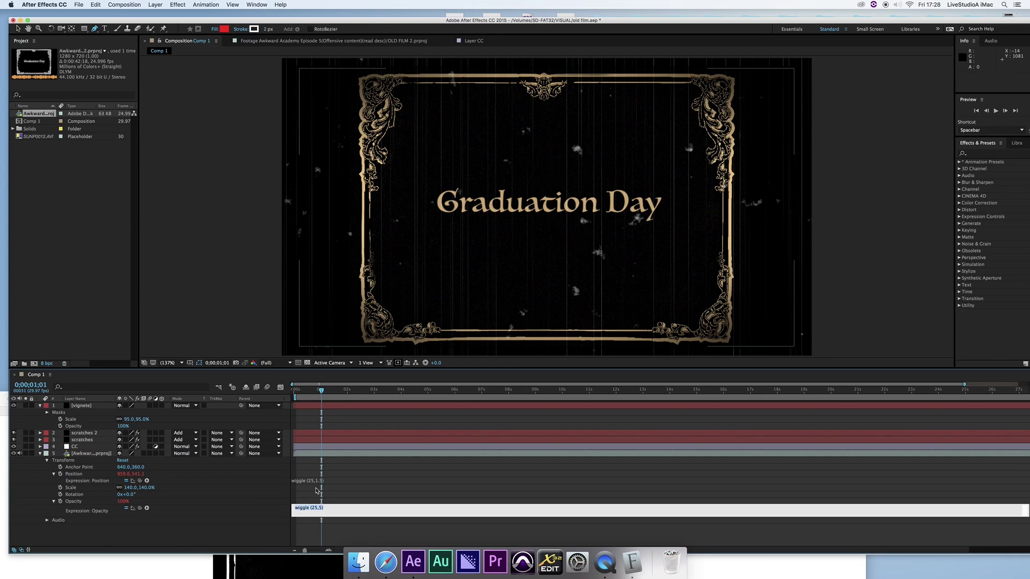
left_click(316, 490)
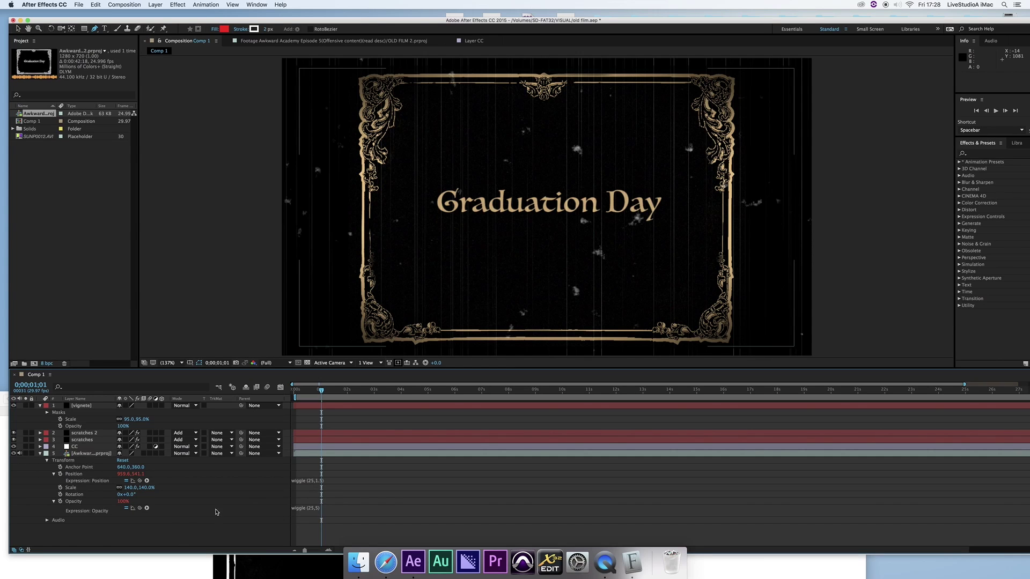
left_click(40, 453)
Preview the composition at 0;00;17;04 and 0;00;04;09, and collapse the vignette layer's properties
left_click_drag(321, 390, 754, 398)
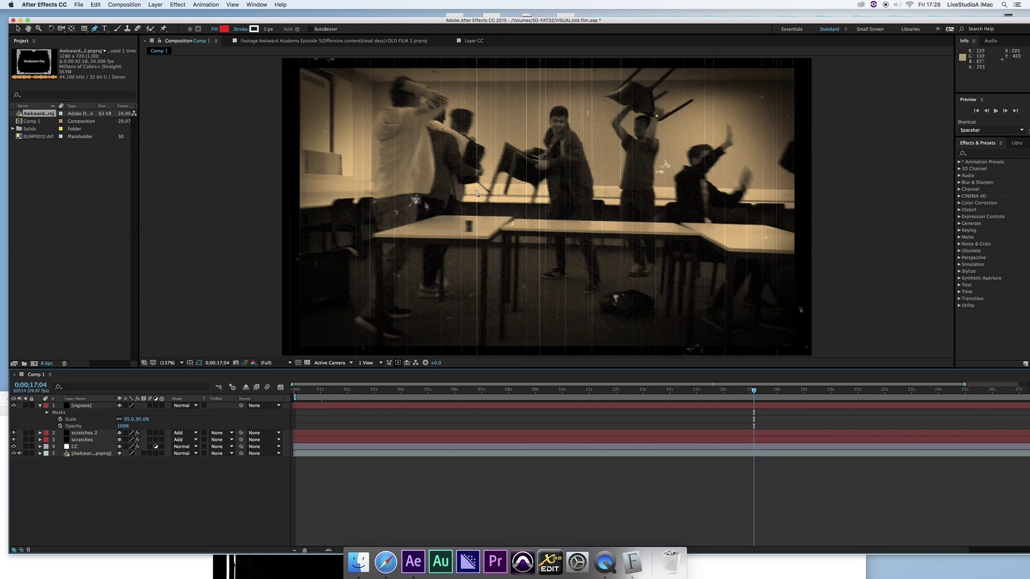
left_click(95, 234)
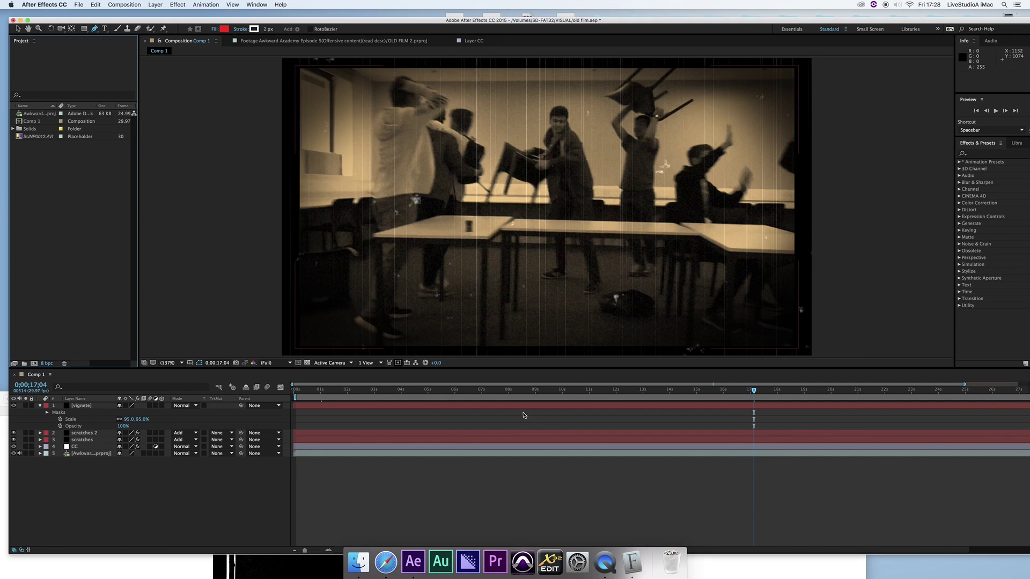
left_click_drag(386, 392, 409, 397)
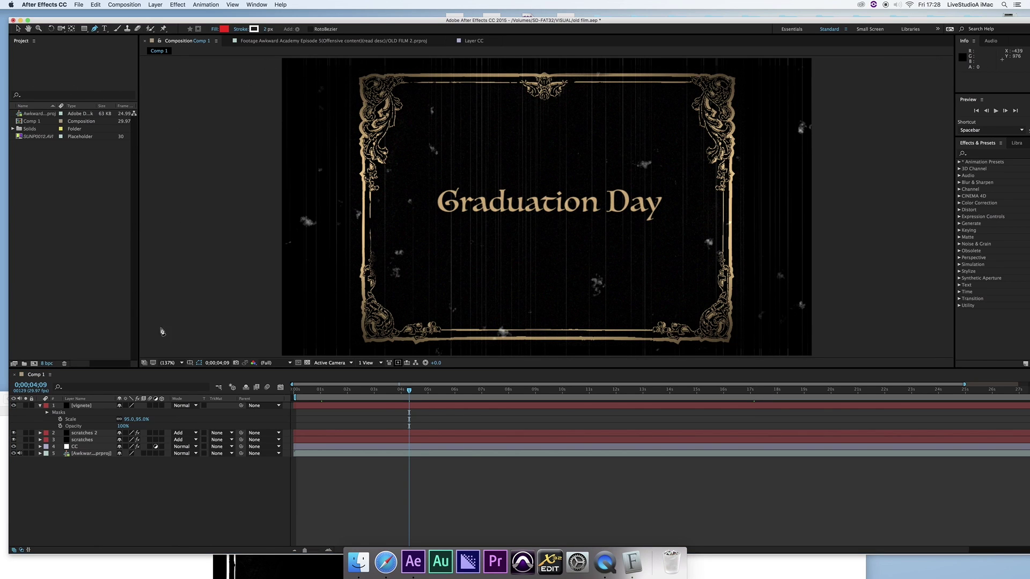
left_click(42, 407)
left_click(41, 406)
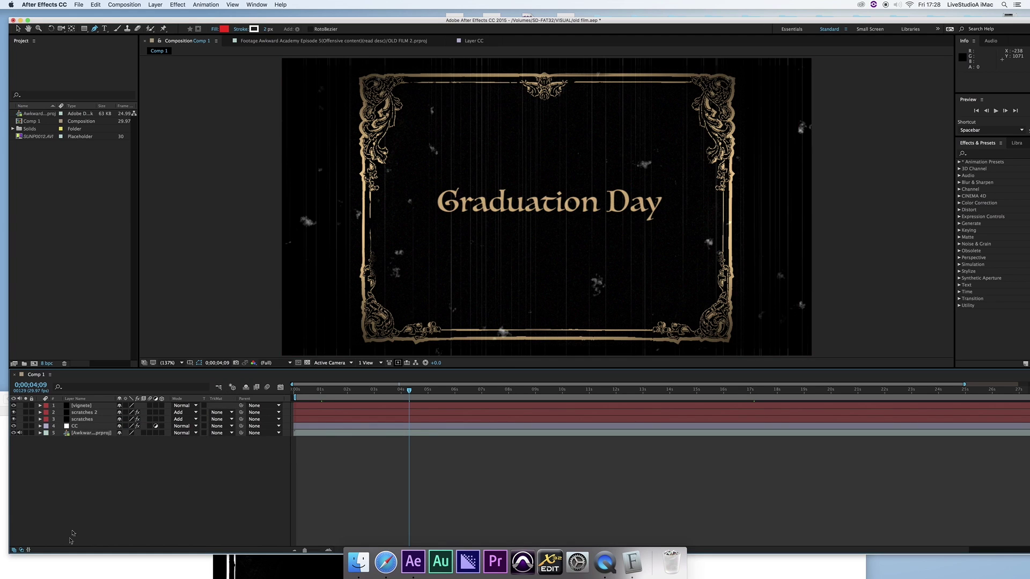
Add a new shape layer at the top of the Comp 1 layer stack
left_click(132, 3)
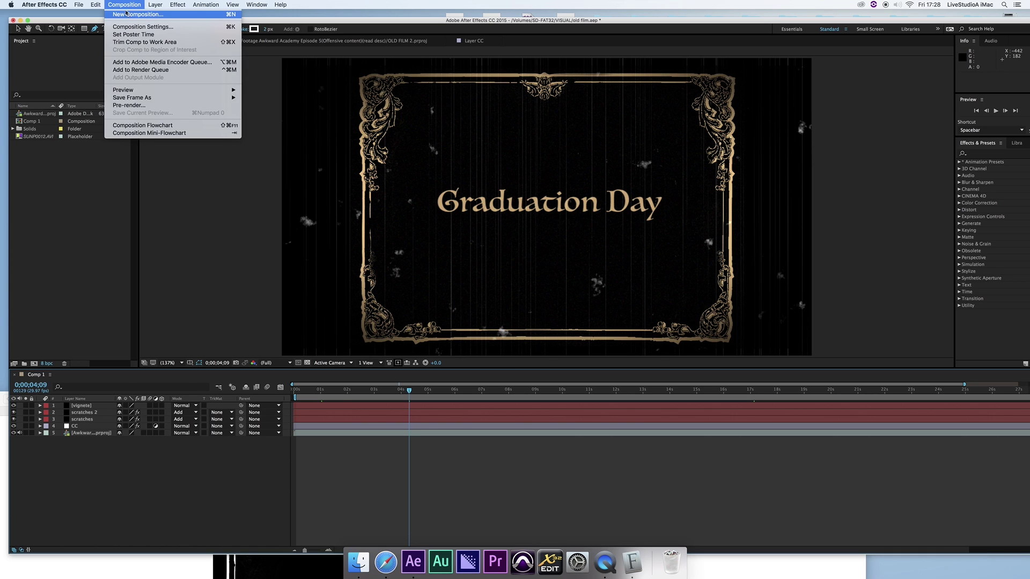
mouse_move(153, 7)
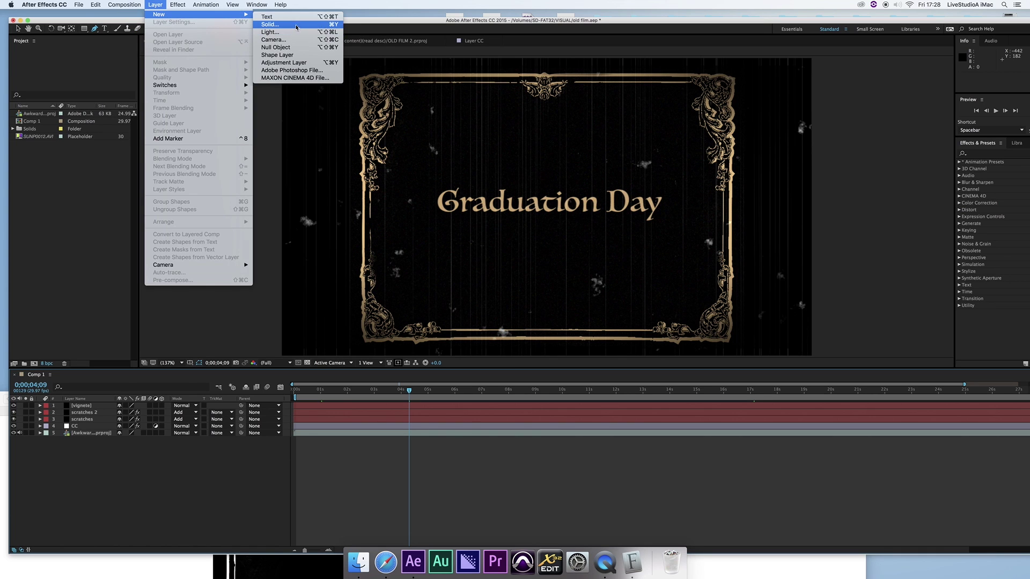
left_click(293, 56)
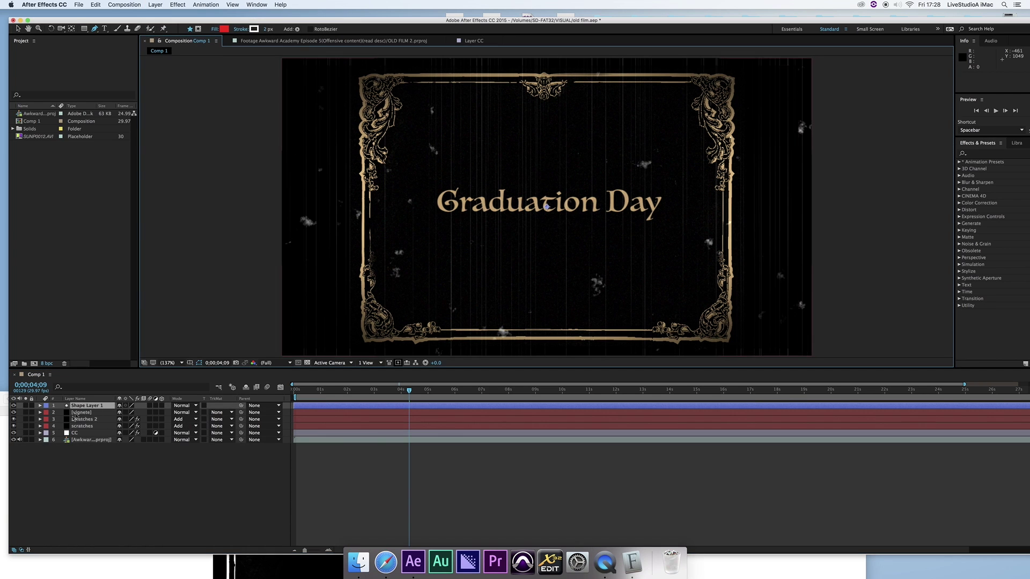
left_click(99, 411)
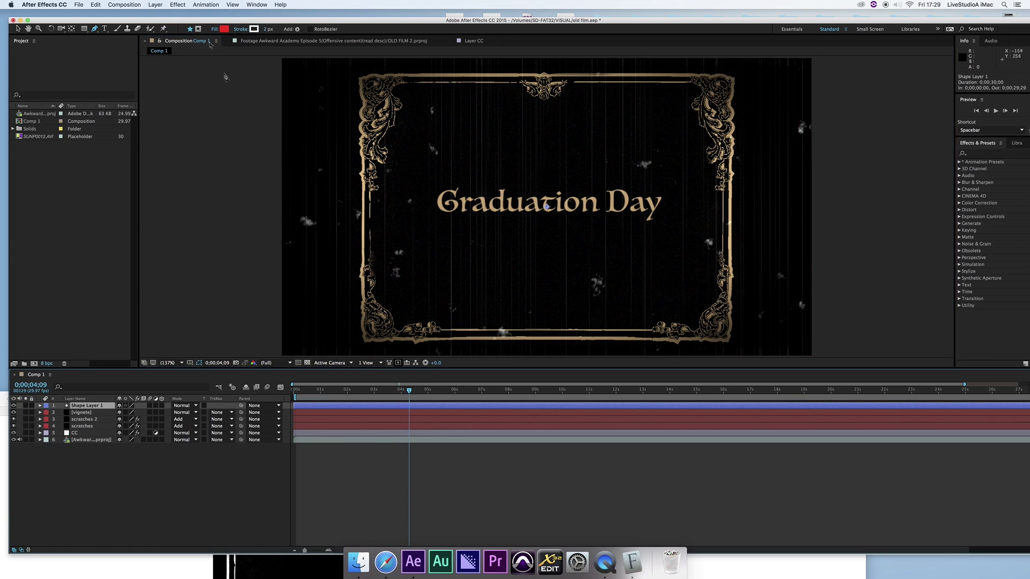
Draw a closed four-point bar on the shape layer, covering the full frame height left of the ornate title border
left_click(277, 58)
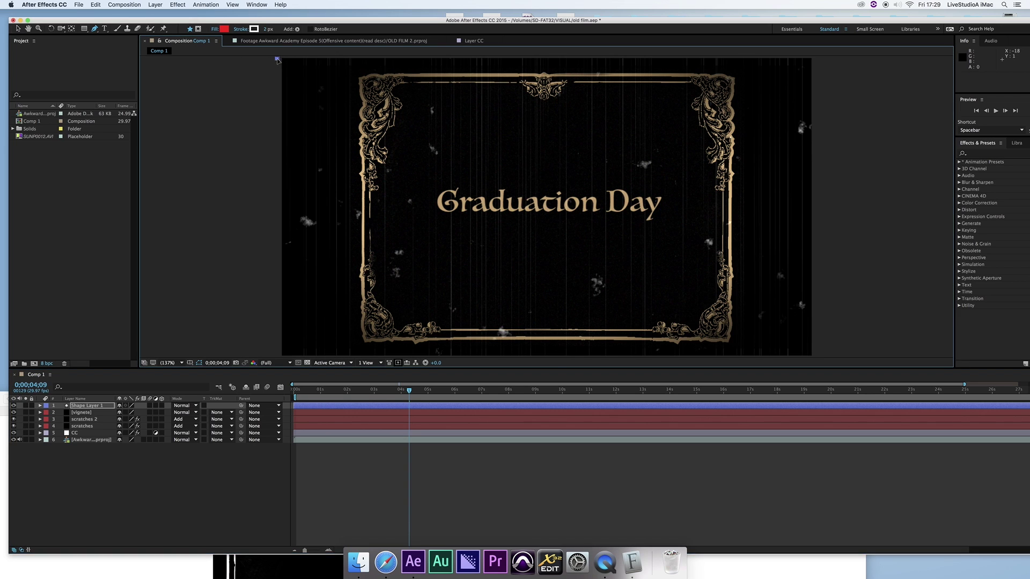
left_click(358, 57)
left_click(359, 356)
left_click(270, 356)
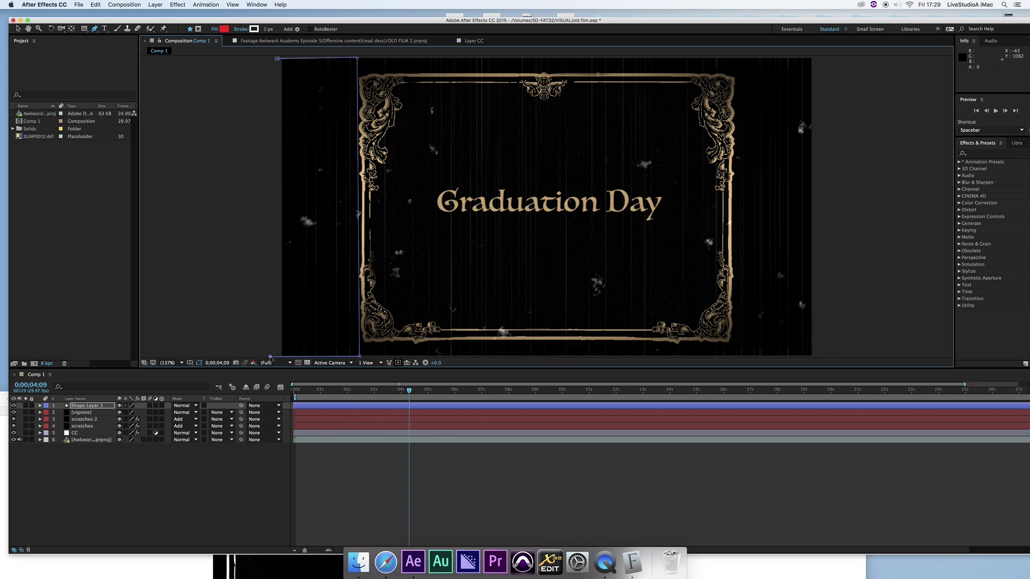
left_click(277, 59)
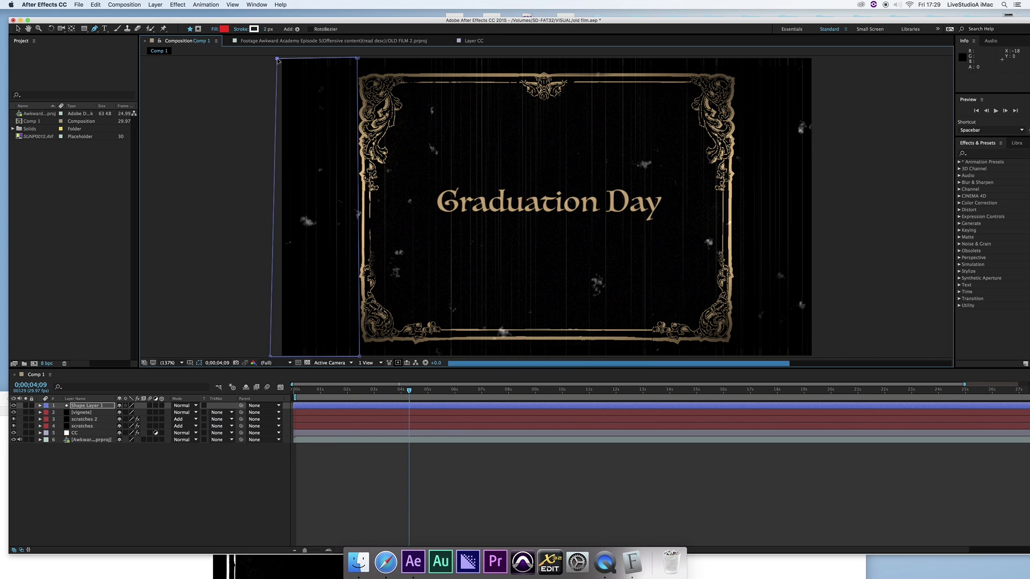
Set the shape's fill color to black (000000)
left_click(227, 30)
left_click_drag(475, 292, 531, 343)
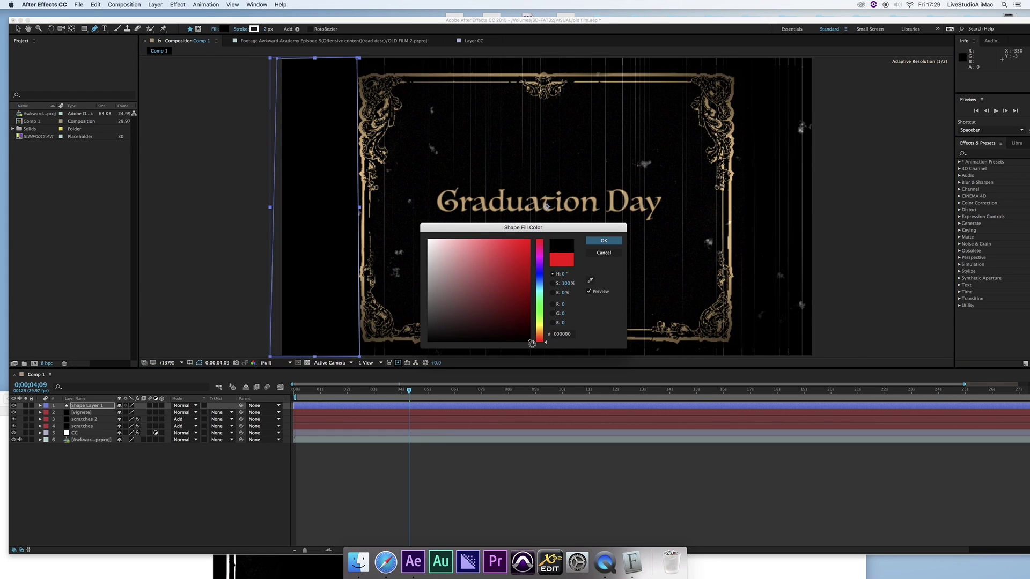
left_click(603, 242)
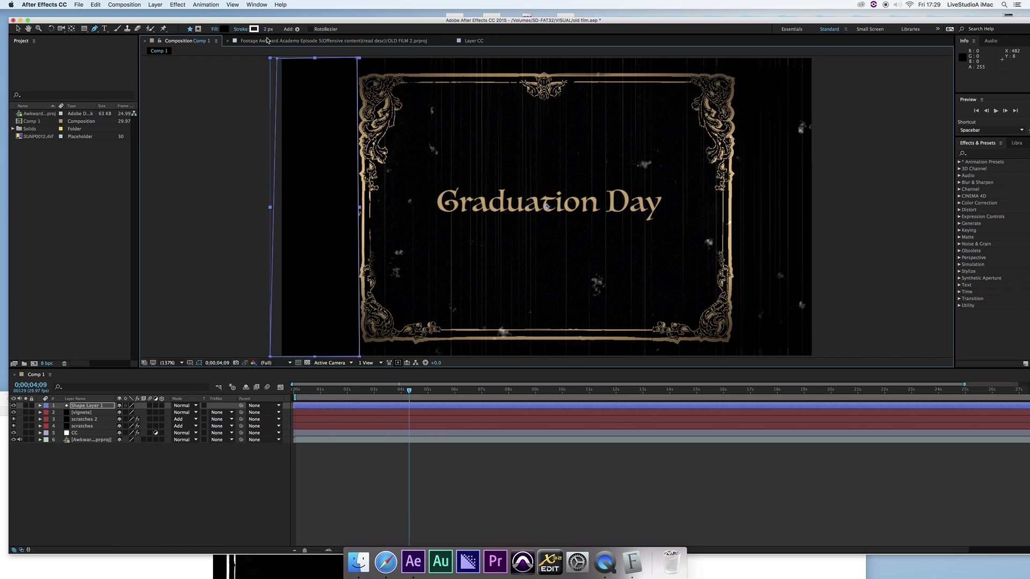
Draw a matching closed four-point black bar over the full frame height right of the ornate title border
left_click(736, 58)
left_click(815, 58)
left_click(816, 354)
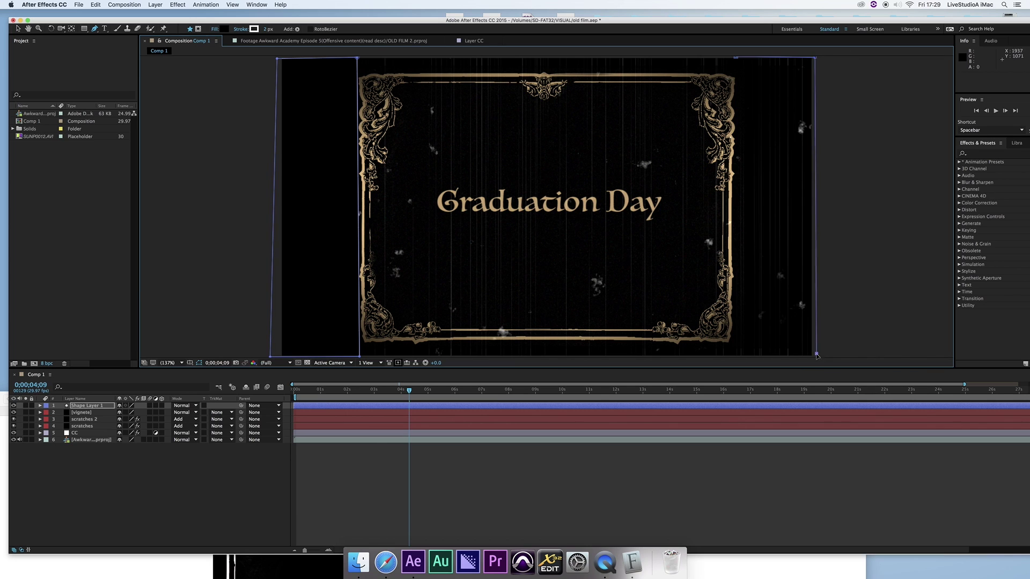
left_click(736, 355)
left_click(735, 57)
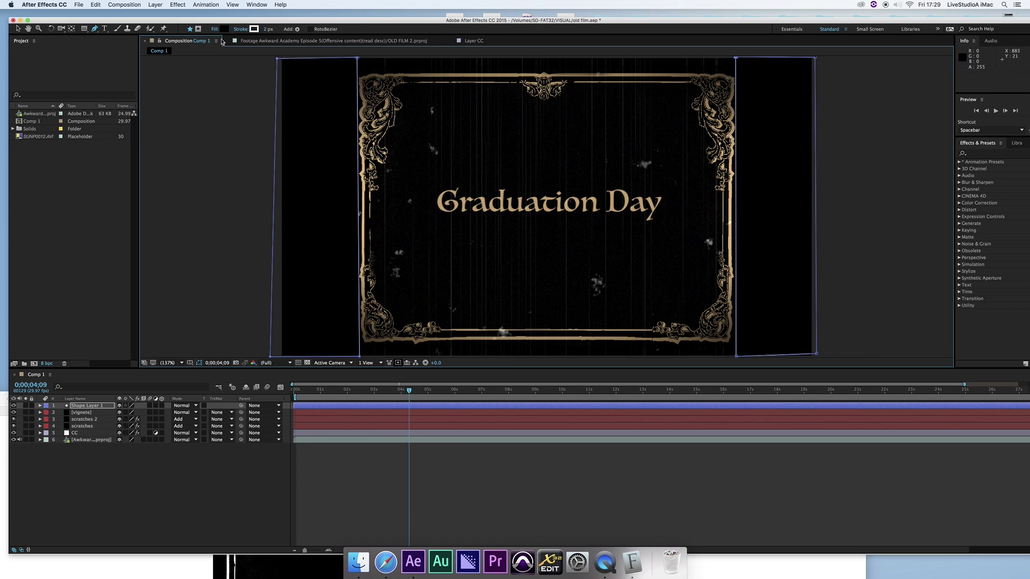
Preview the black side bars over the composition at 0;00;13;19
left_click(218, 195)
left_click_drag(387, 397, 437, 398)
left_click_drag(339, 394, 589, 413)
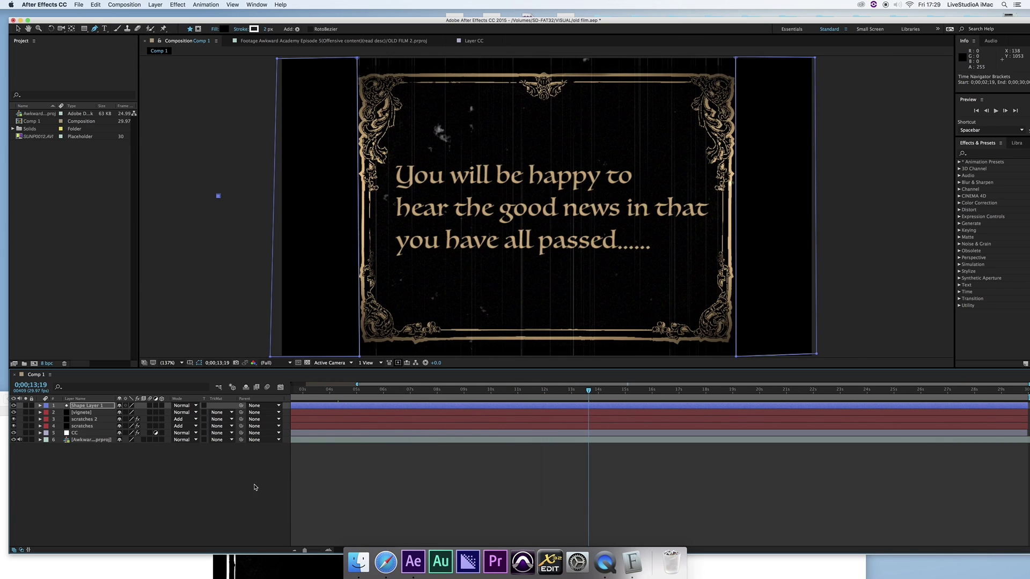
Reshape the vignette layer's elliptical mask by pulling its bottom and top points slightly inward and its side points in to the black bars
left_click(85, 413)
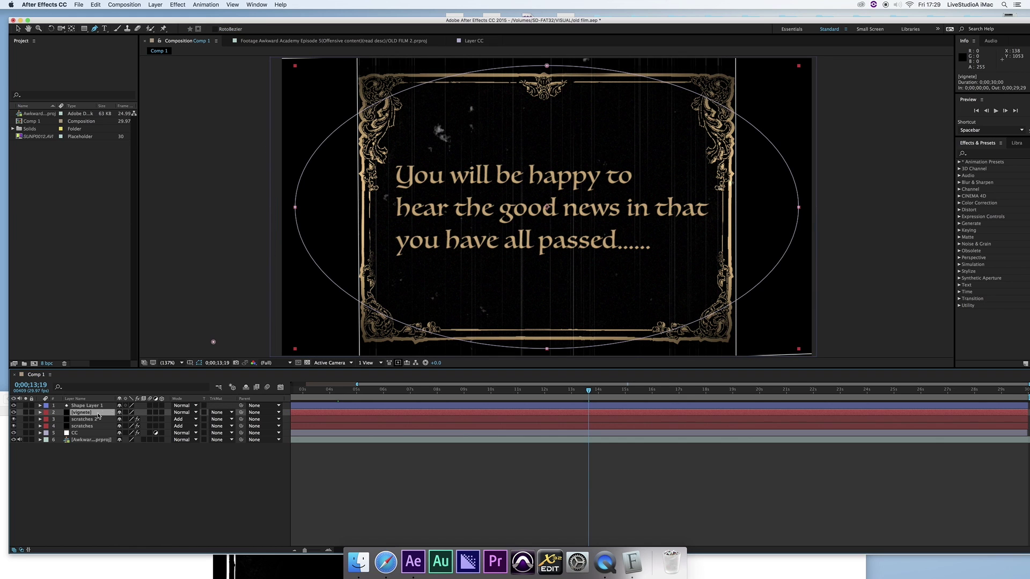
left_click_drag(547, 349, 547, 343)
left_click_drag(547, 66, 546, 71)
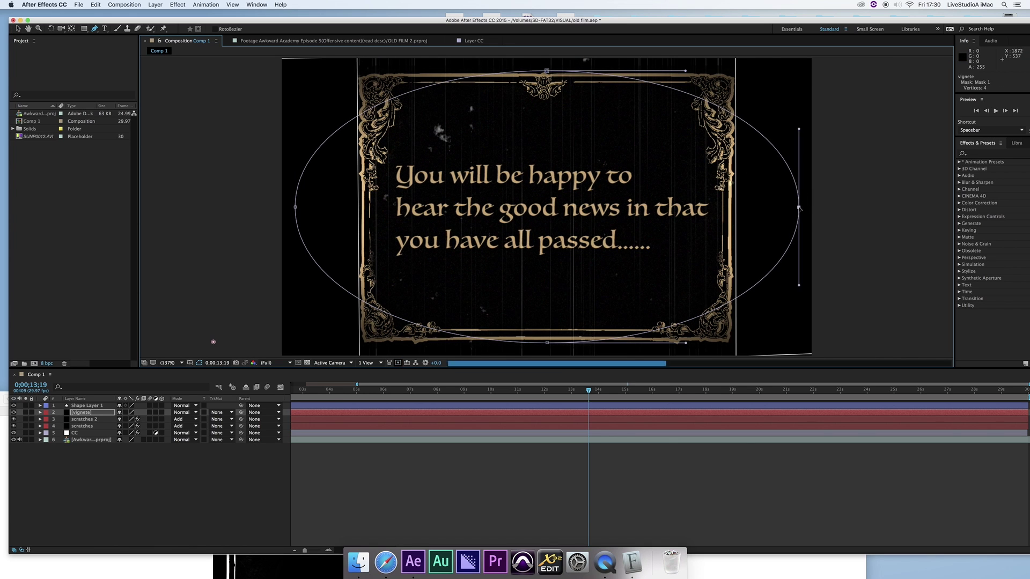
left_click_drag(798, 208, 734, 210)
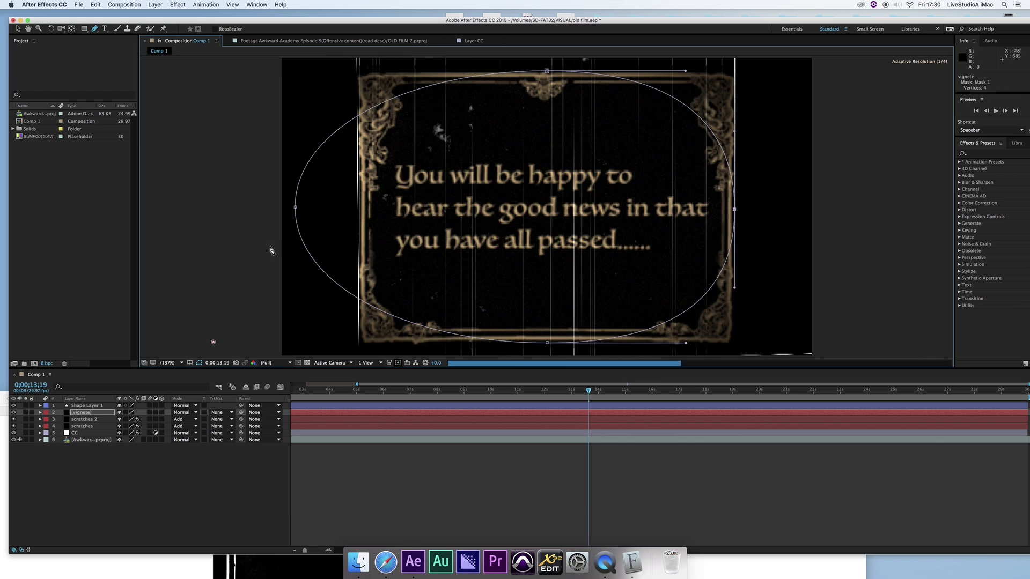
left_click(296, 207)
left_click_drag(295, 207, 356, 207)
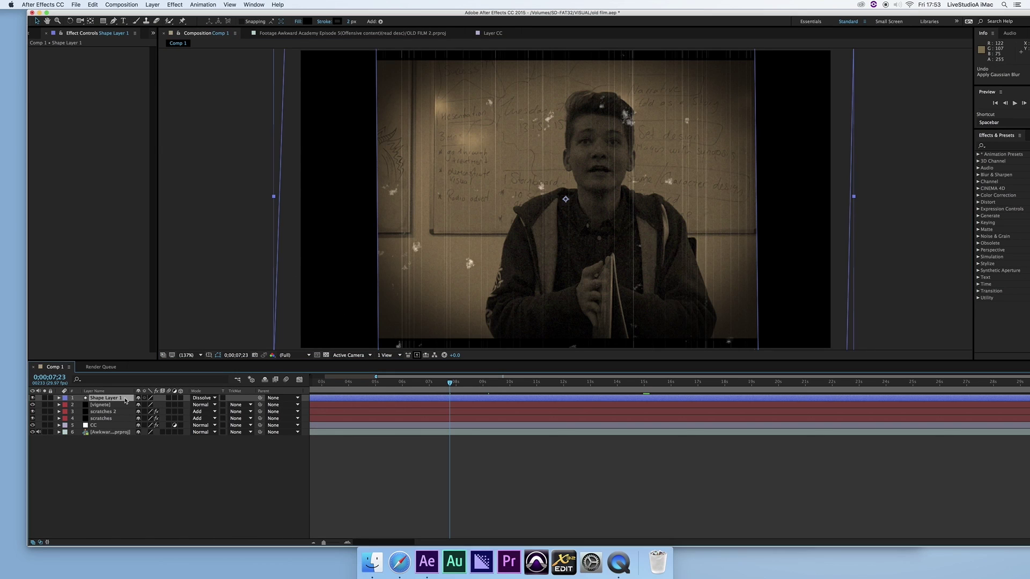
Apply the CC Radial Fast Blur effect to Shape Layer 1 and preview it at 0;00;09;13
double_click(125, 401)
left_click(126, 402)
left_click(179, 4)
mouse_move(209, 57)
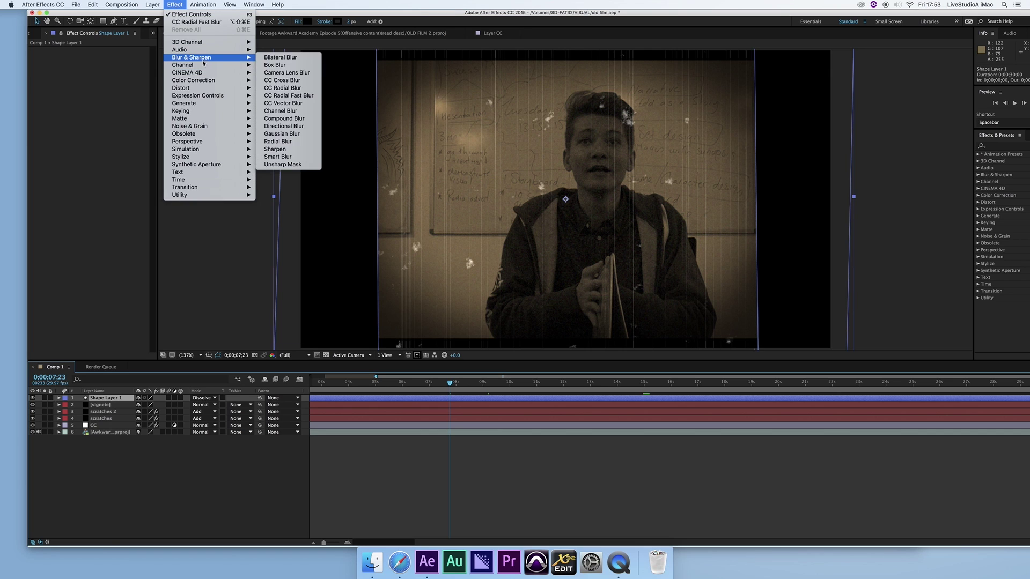
left_click(306, 97)
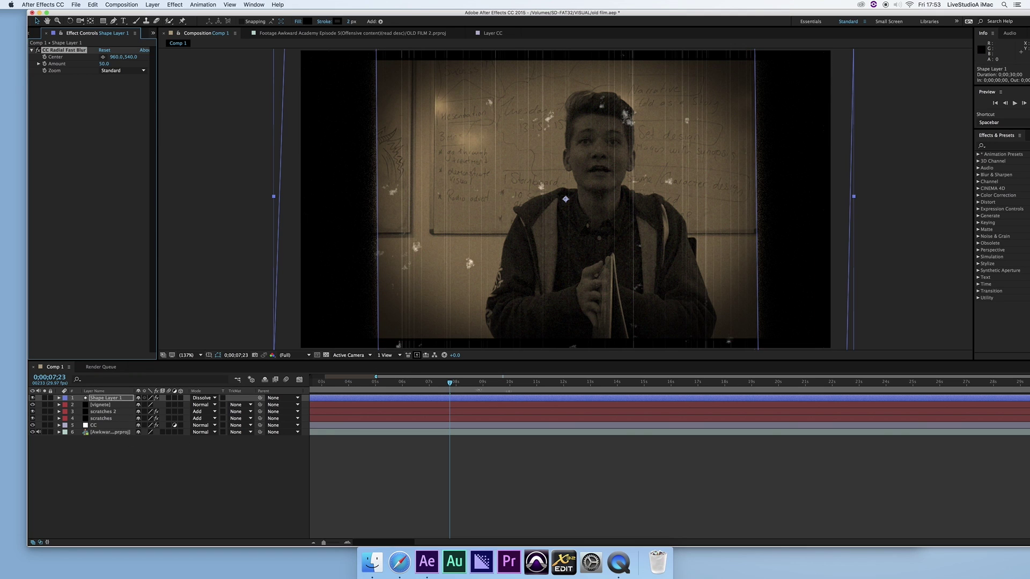
left_click(494, 384)
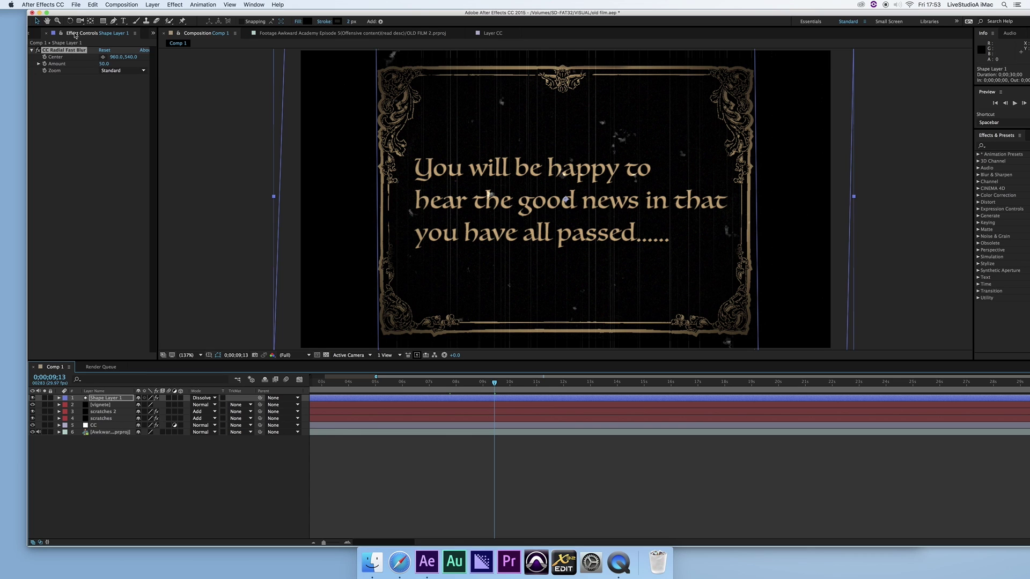
Add Comp 1 to the Render Queue
left_click(75, 4)
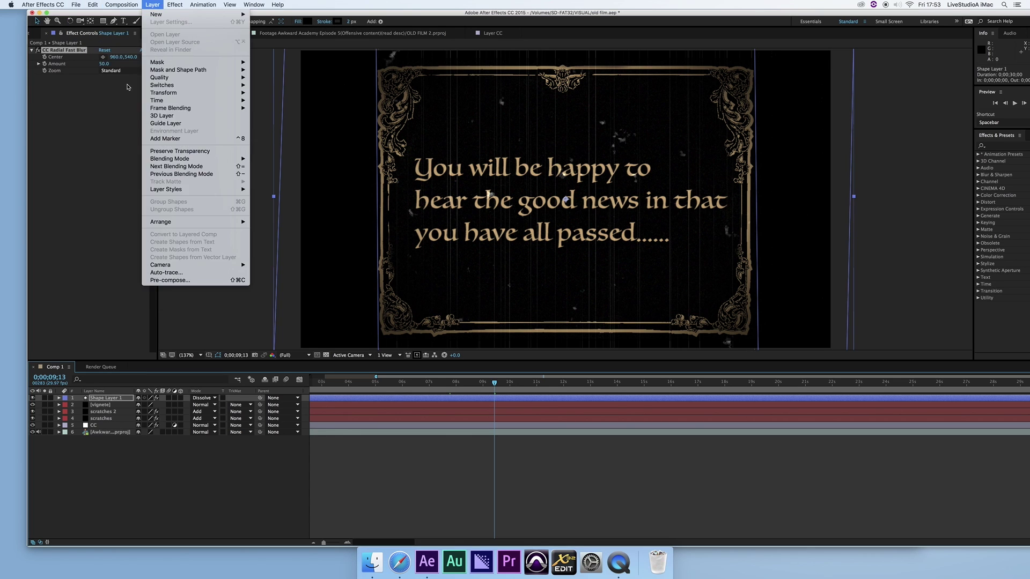
left_click(121, 6)
left_click(129, 5)
left_click(138, 70)
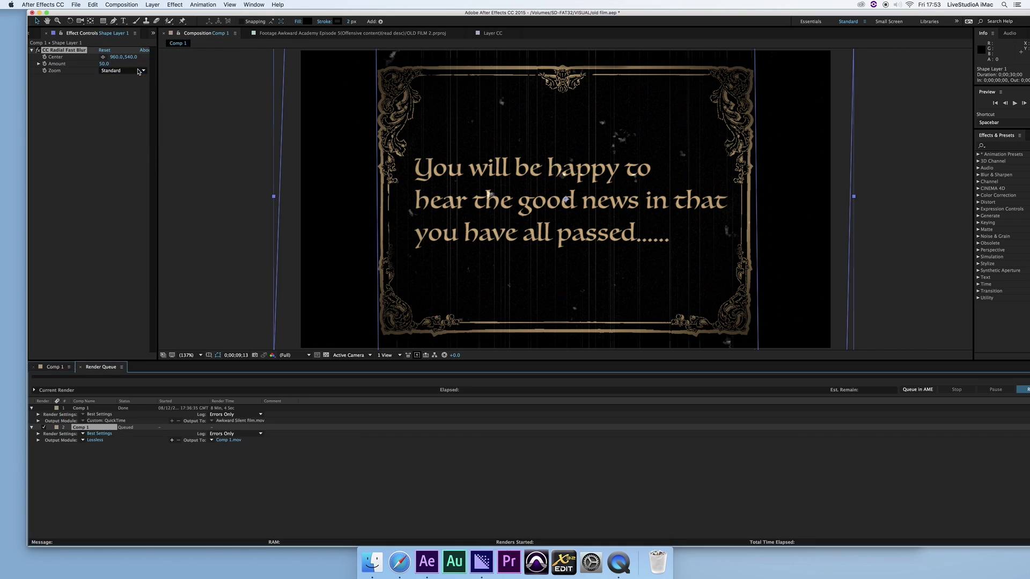
Delete the already completed Comp 1 render from the Render Queue, keeping the newly queued one
left_click(129, 473)
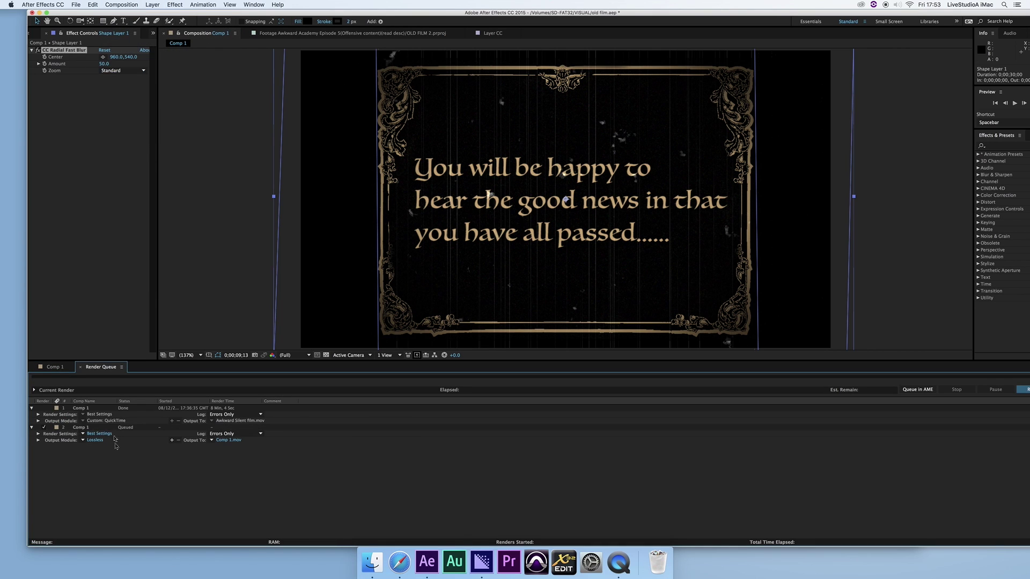
left_click(100, 411)
key("Delete")
left_click(109, 427)
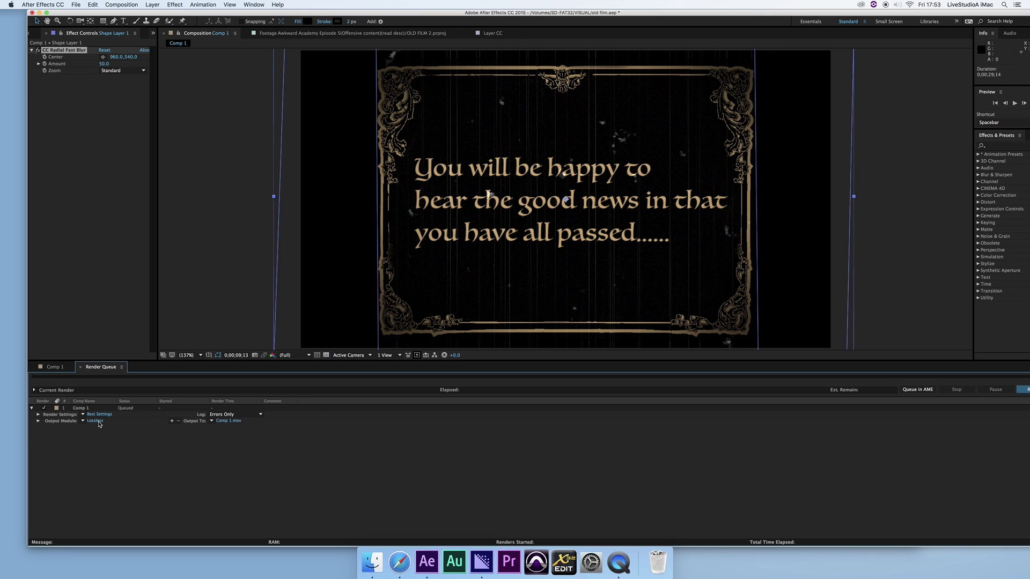
Set the H.264 video codec for Comp 1's QuickTime output module, closing the Media Encoder window that interrupts
left_click(95, 421)
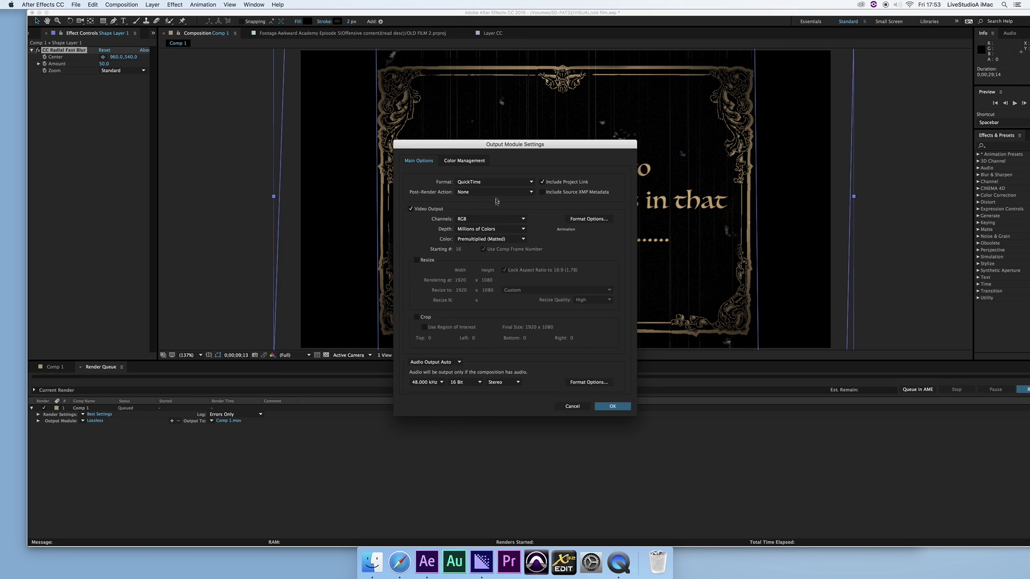
left_click(588, 218)
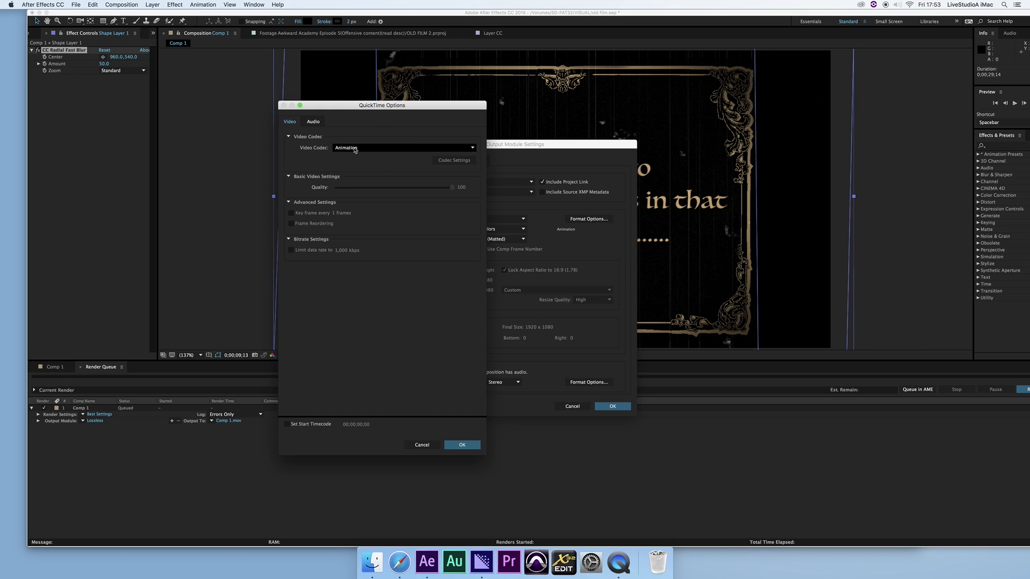
left_click(359, 148)
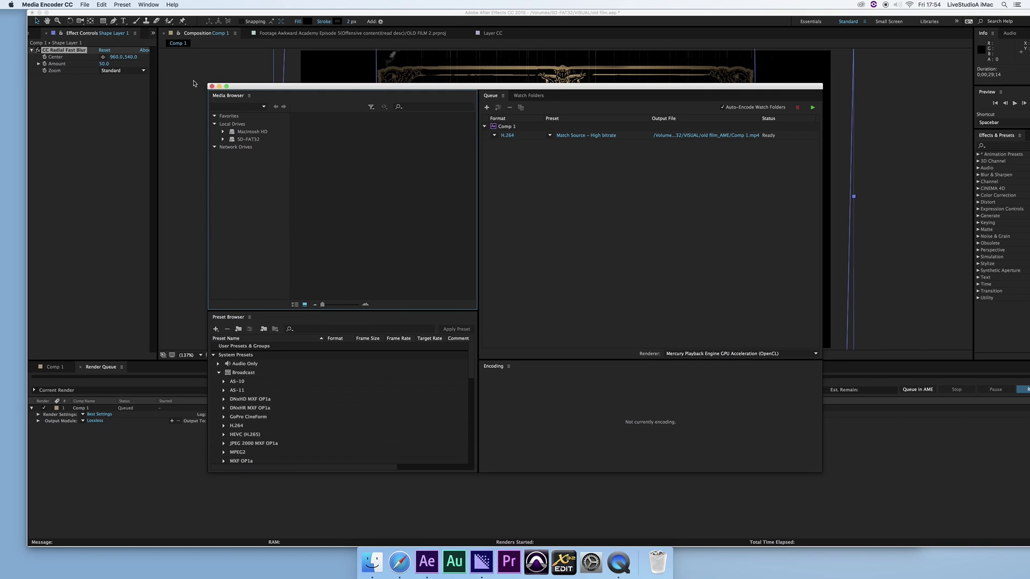
left_click(212, 87)
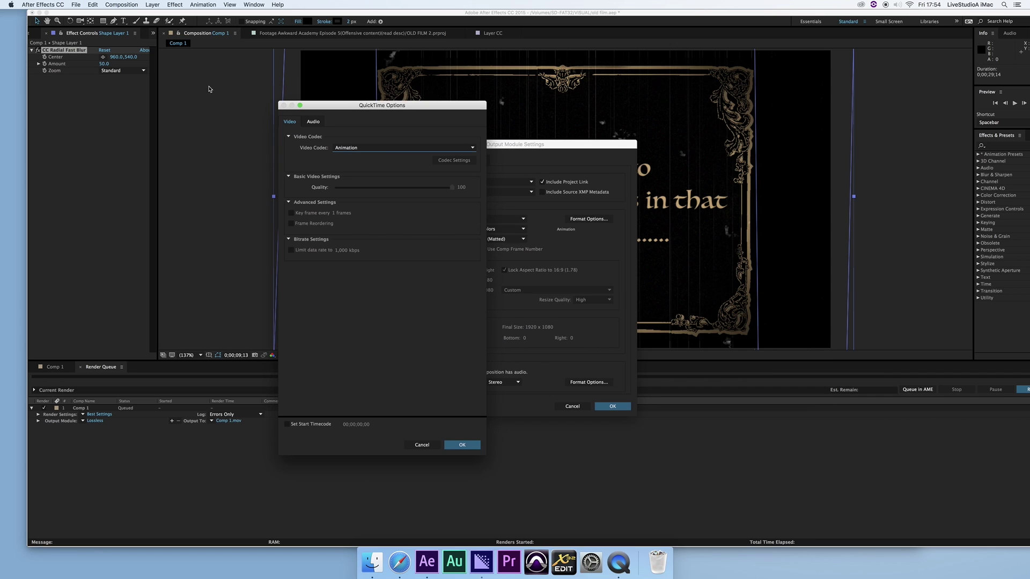
left_click(363, 149)
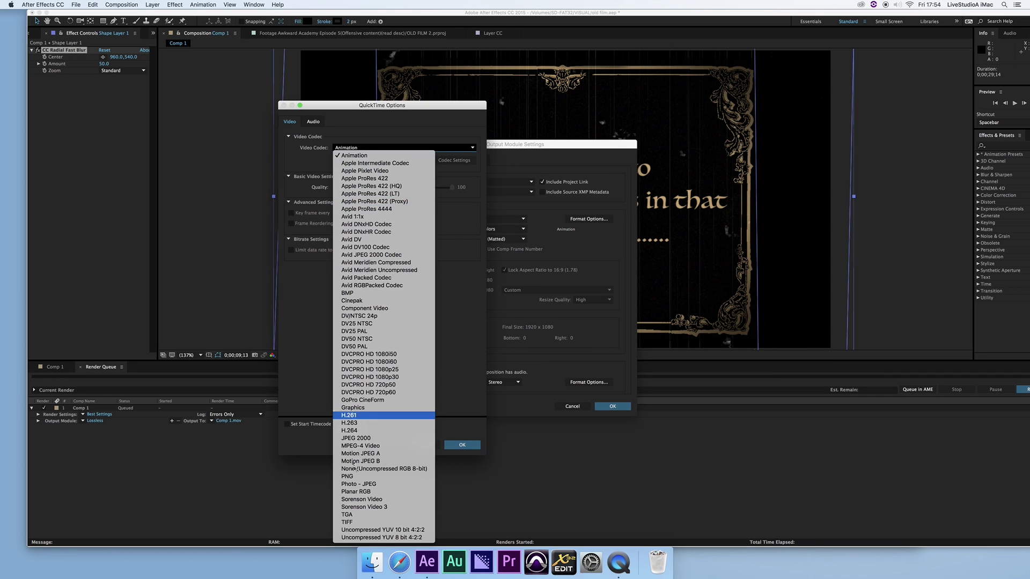
left_click(367, 431)
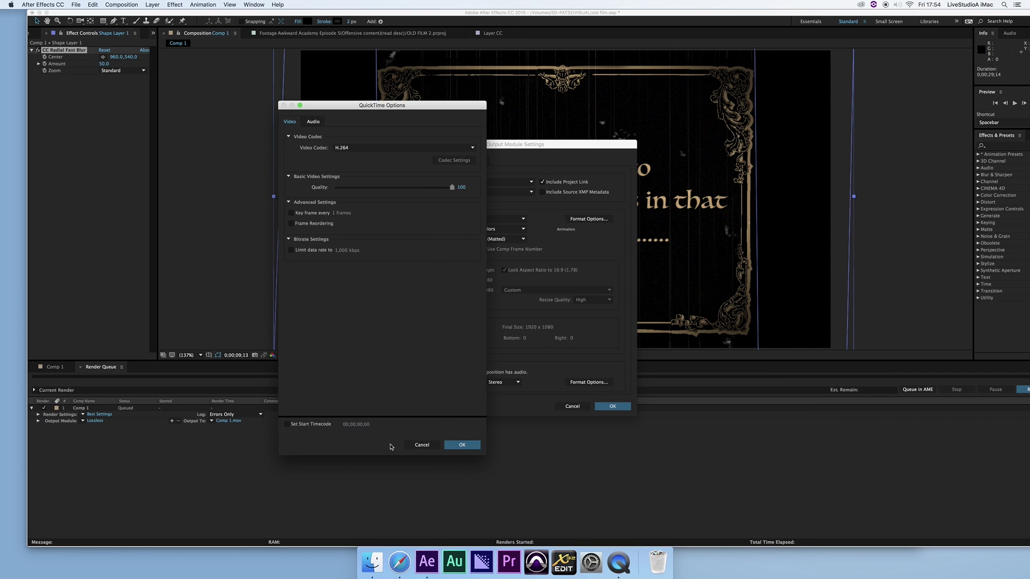
left_click(464, 445)
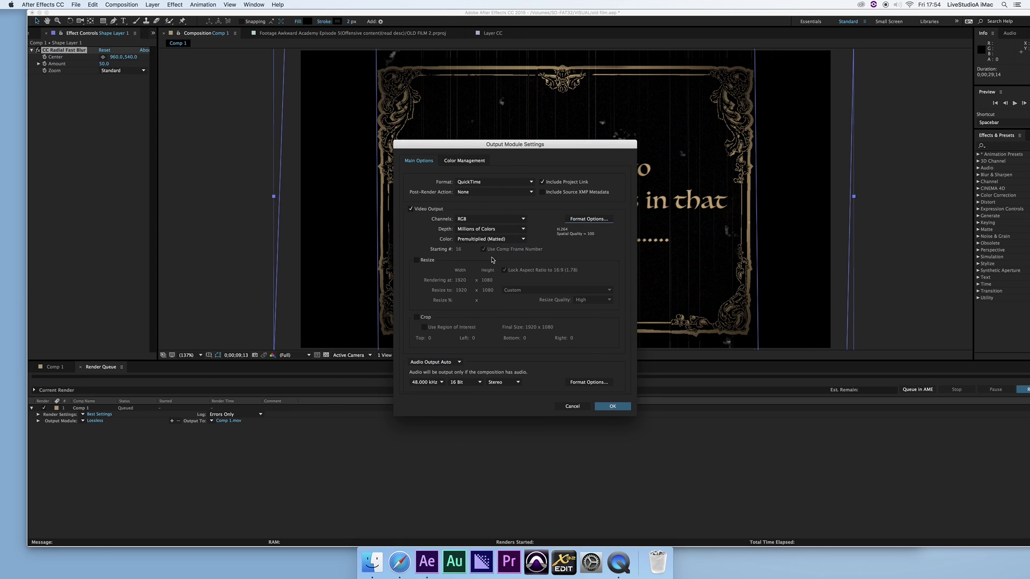
left_click(617, 406)
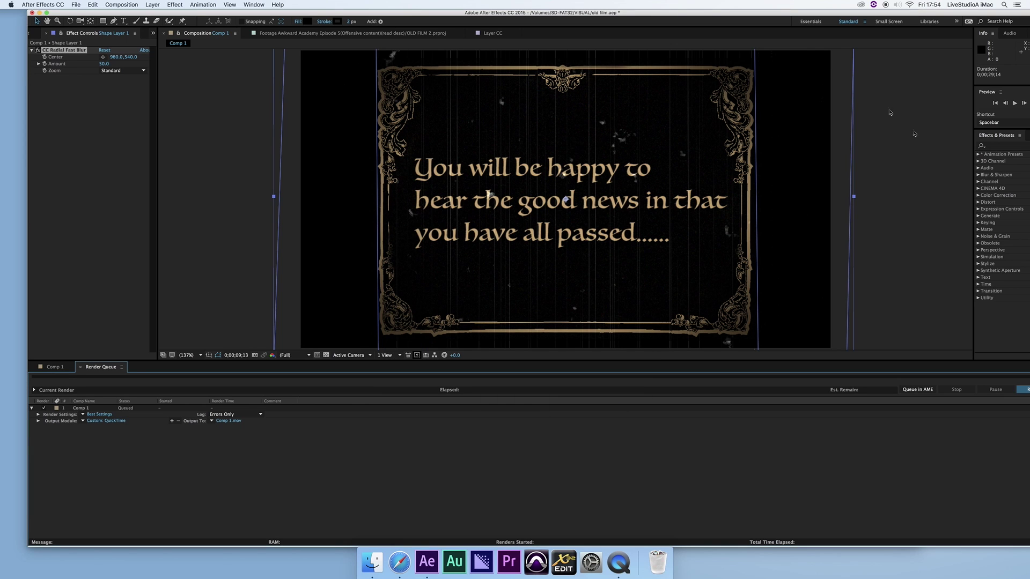
Name the output movie Old Film style AA and start rendering Comp 1
left_click_drag(783, 15, 749, 14)
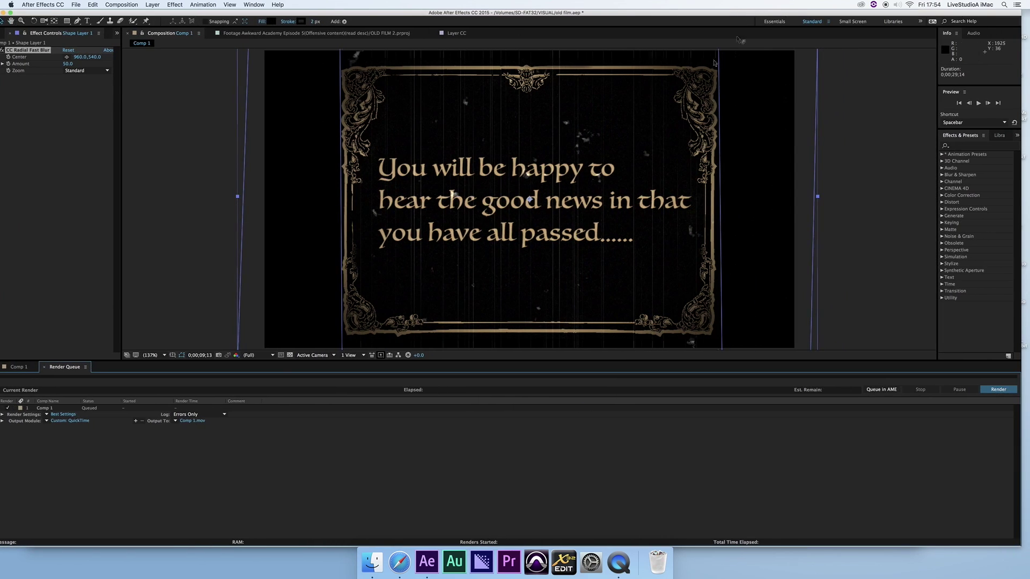
left_click(189, 421)
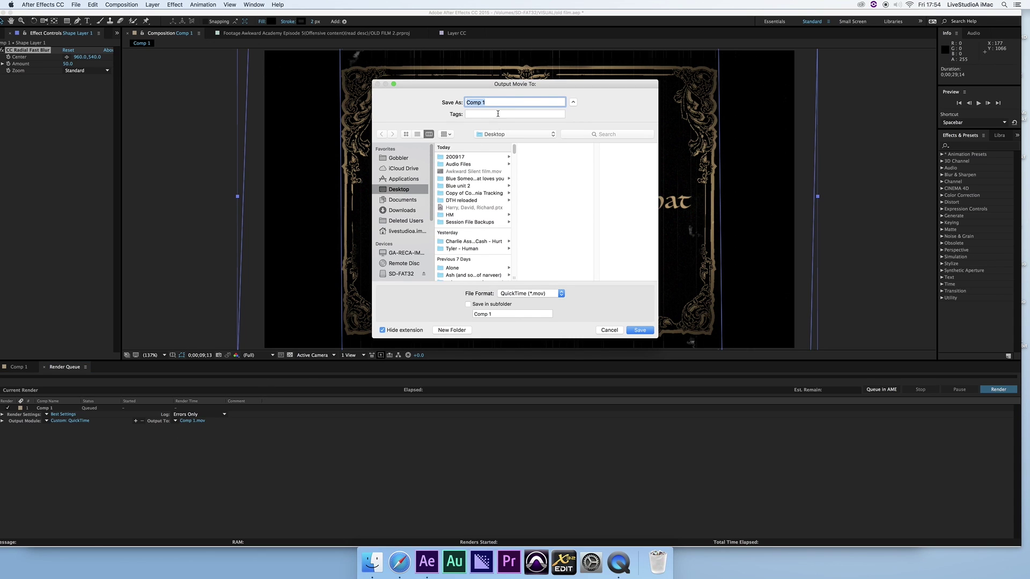
type("Old Film style AA")
key("Return")
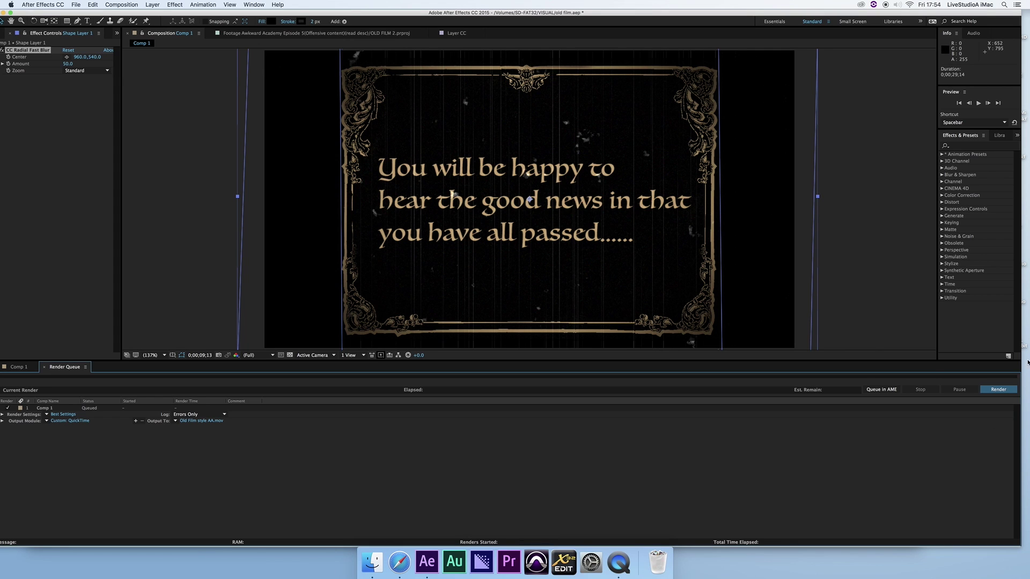
left_click(998, 390)
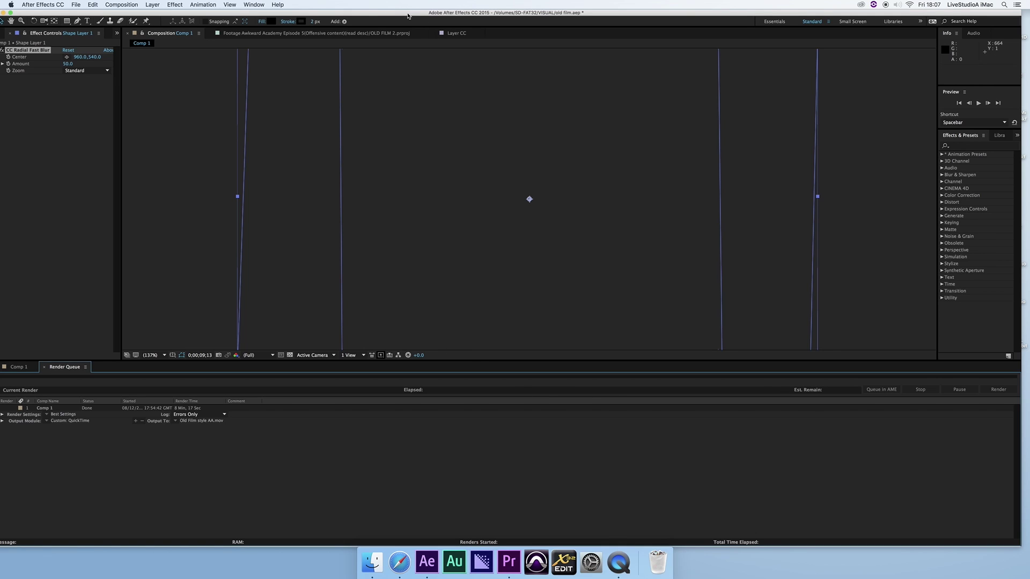
Switch to the VISUAL folder in Finder and sort its files by date modified, newest first, to locate the rendered movie
left_click_drag(403, 12, 448, 106)
left_click_drag(329, 64, 222, 17)
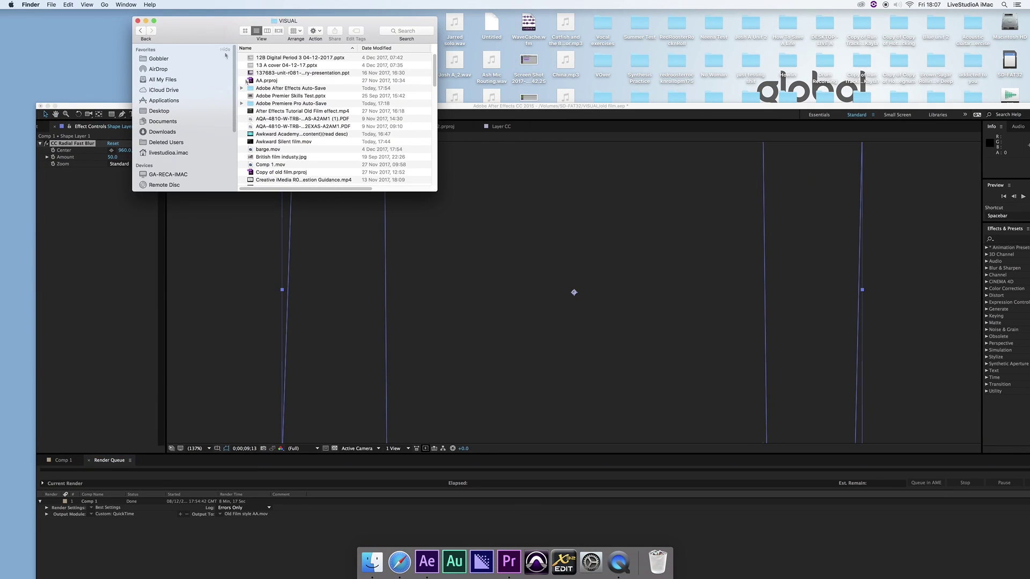
scroll(285, 111, "down", 15)
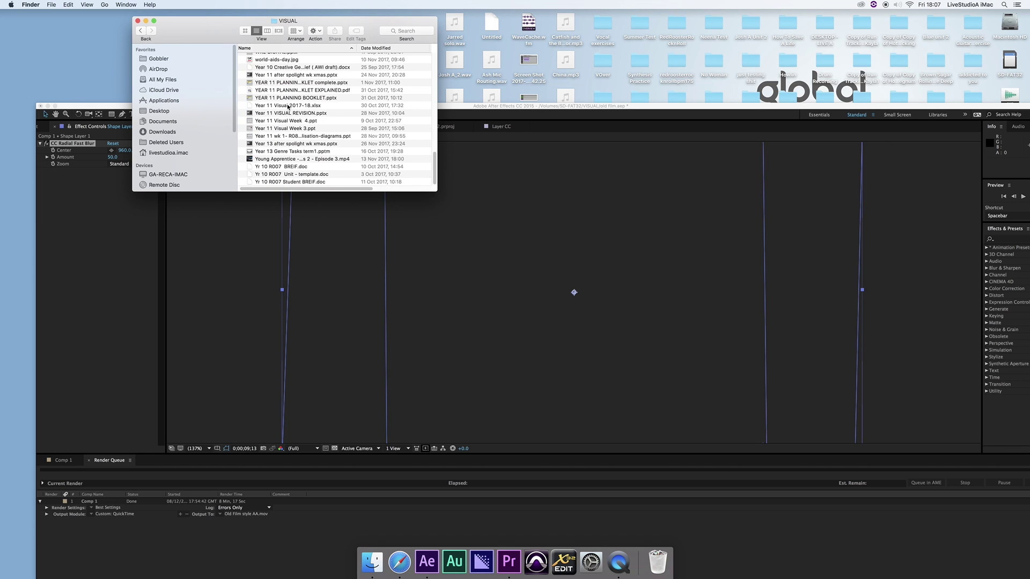
left_click(357, 53)
left_click(386, 48)
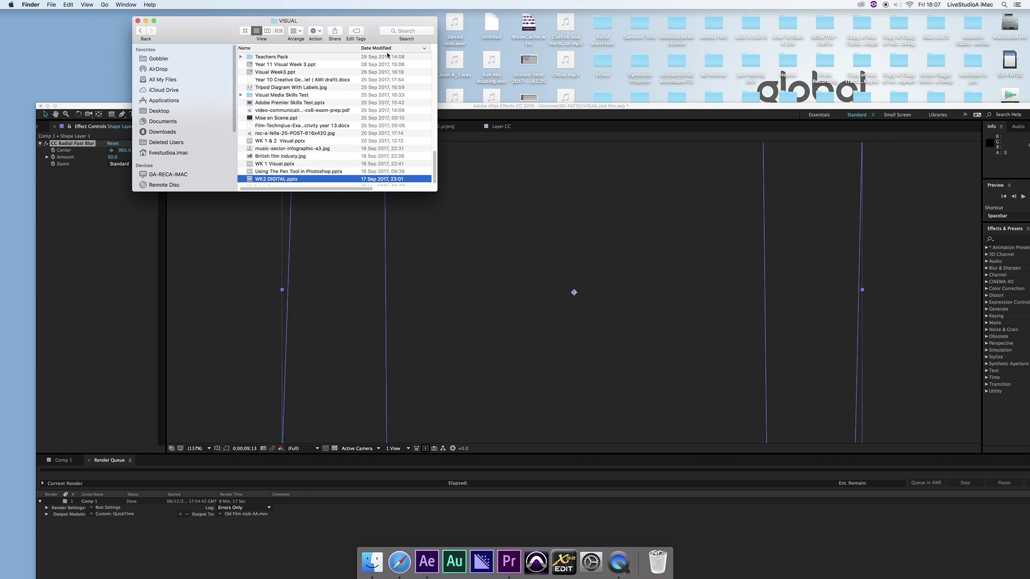
scroll(332, 118, "up", 10)
Open Old Film style AA.mov in QuickTime Player and play it full screen
left_click(275, 58)
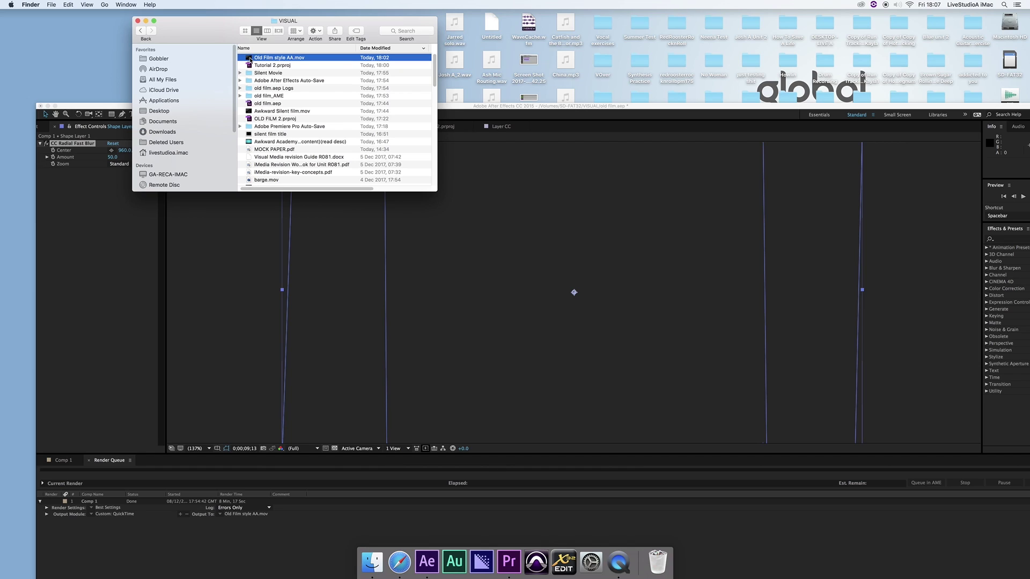
double_click(250, 58)
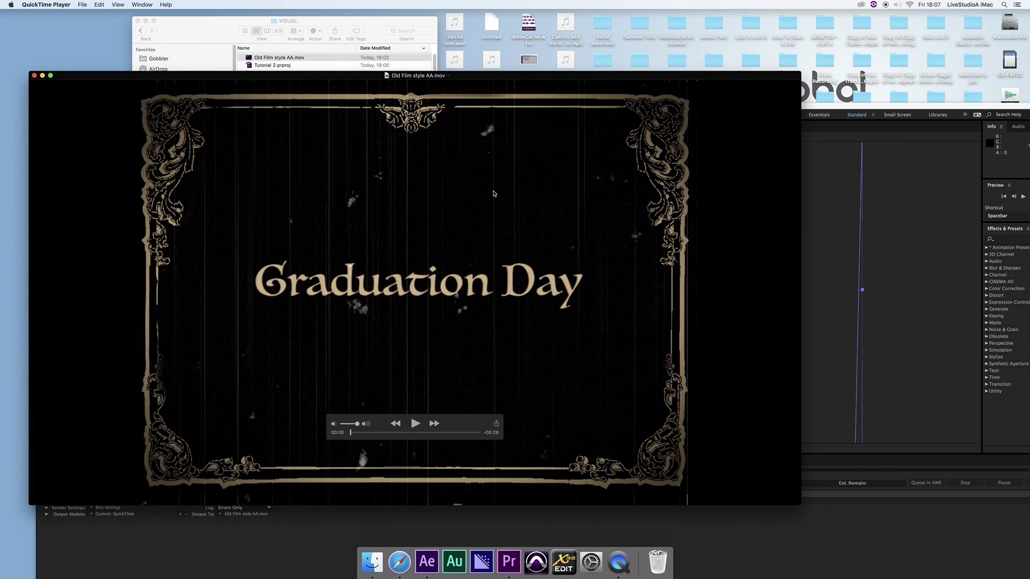
double_click(488, 200)
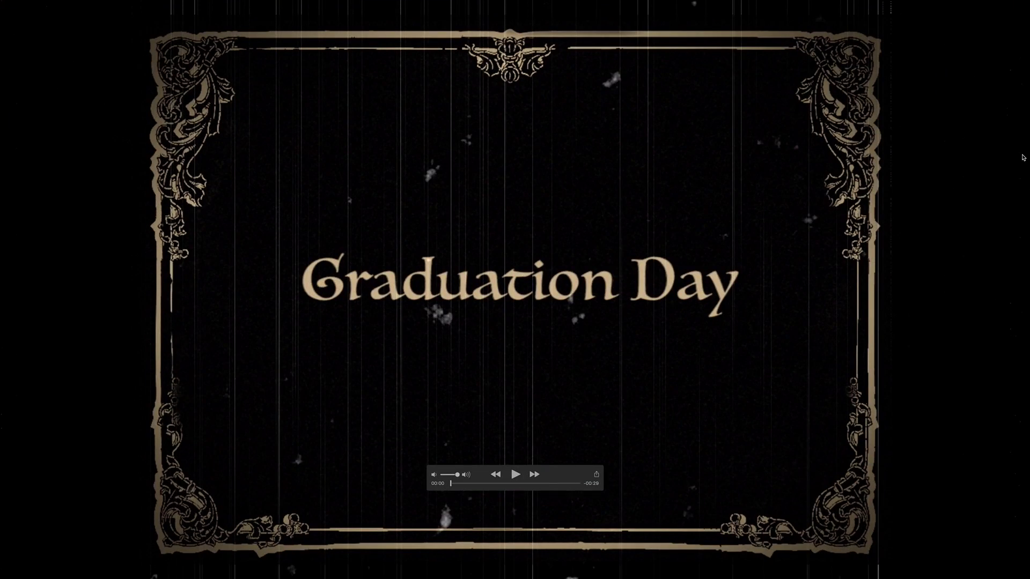
key("space")
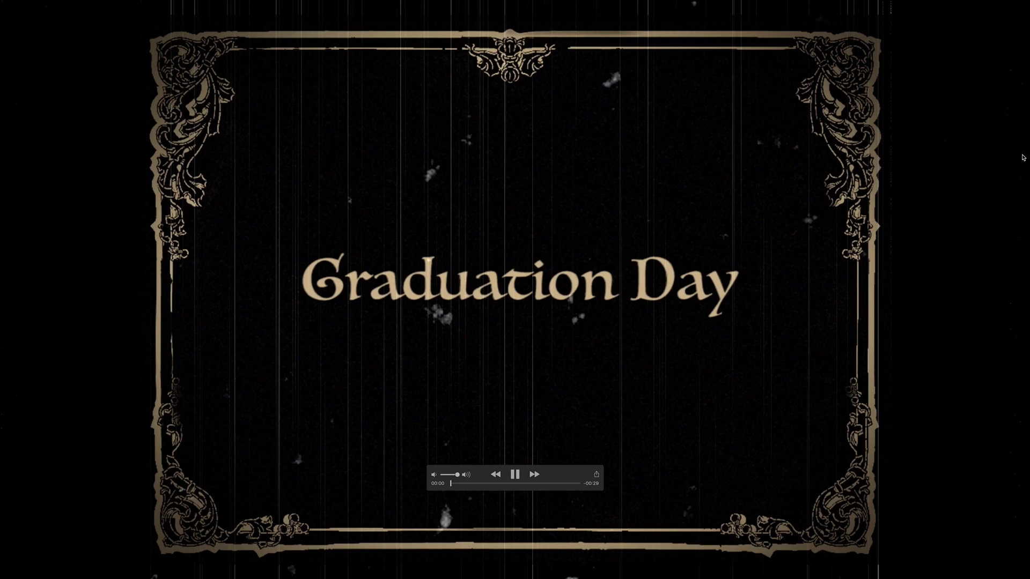